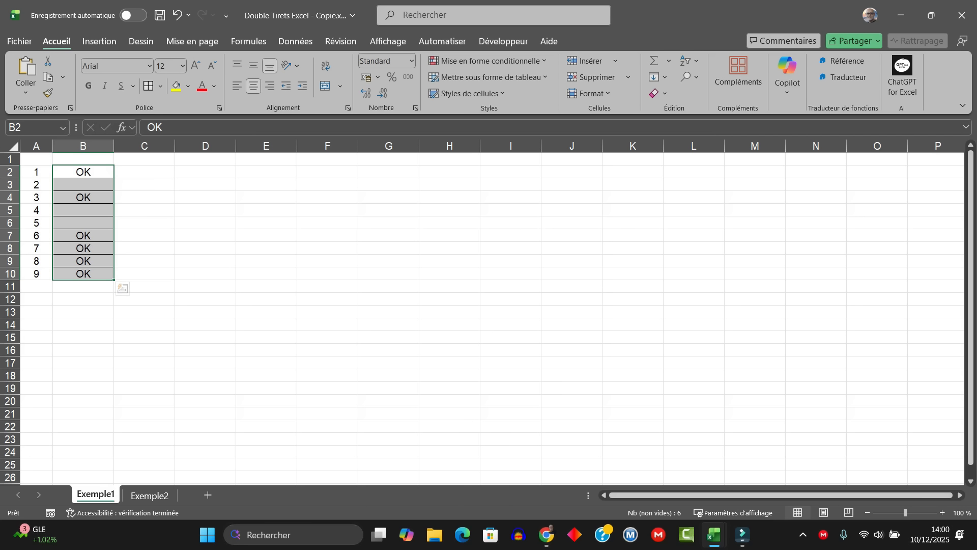
Enter the formula =B2:B10="OK" in cell C2 to test each cell of the range for OK
left_click(144, 173)
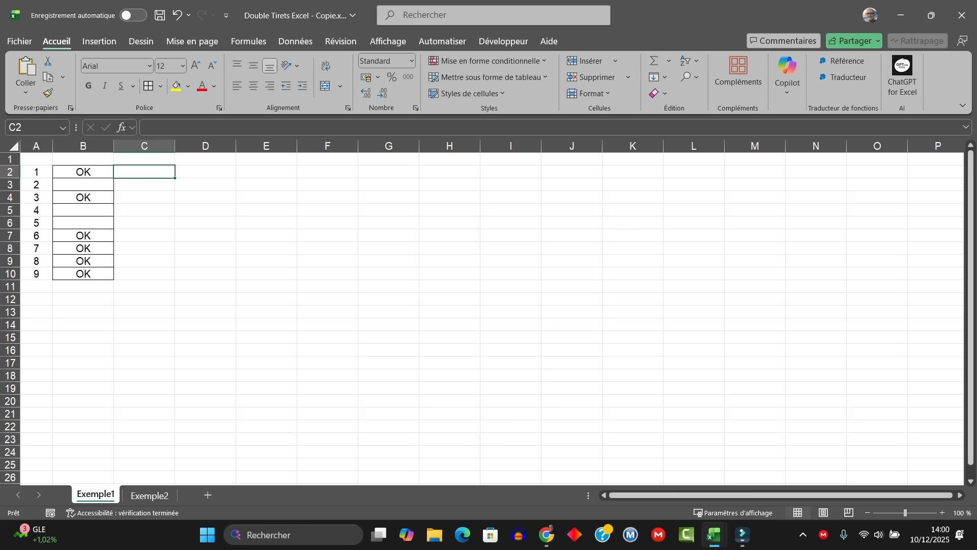
type("+")
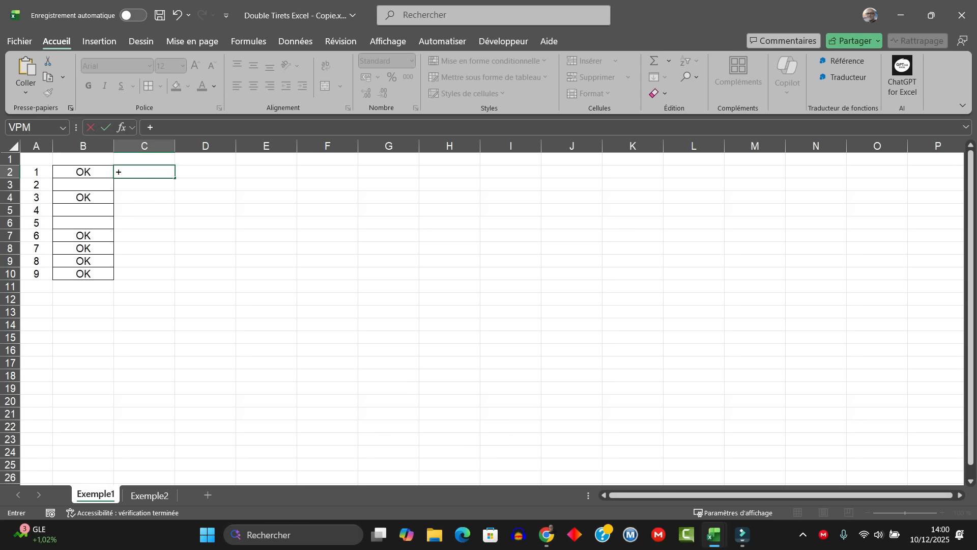
key("Escape")
type("=")
left_click_drag(83, 172, 96, 275)
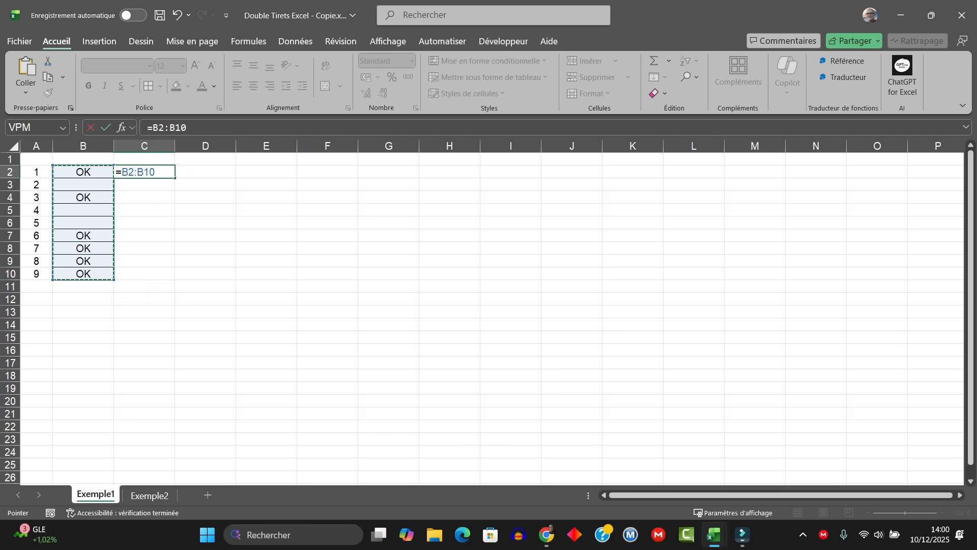
type("=")
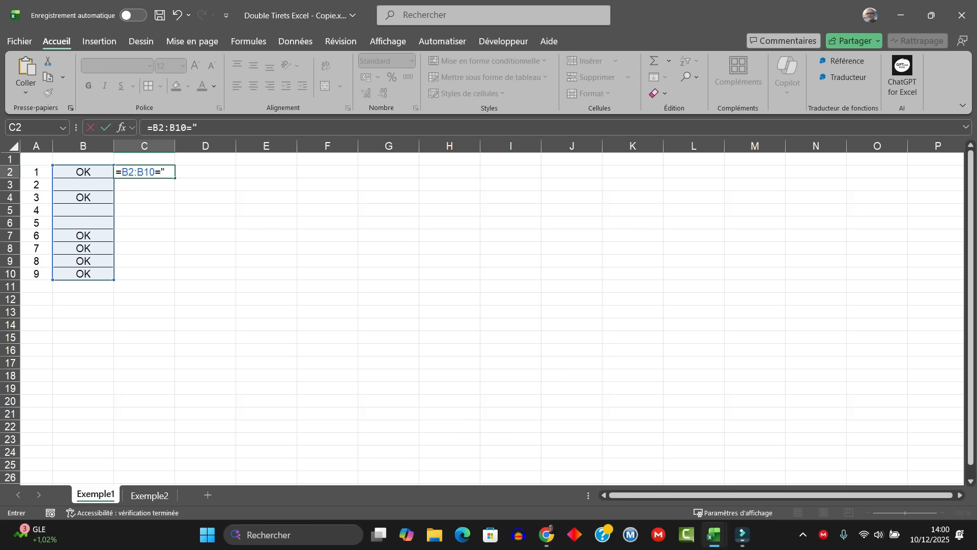
type("\"OK\"")
key("Return")
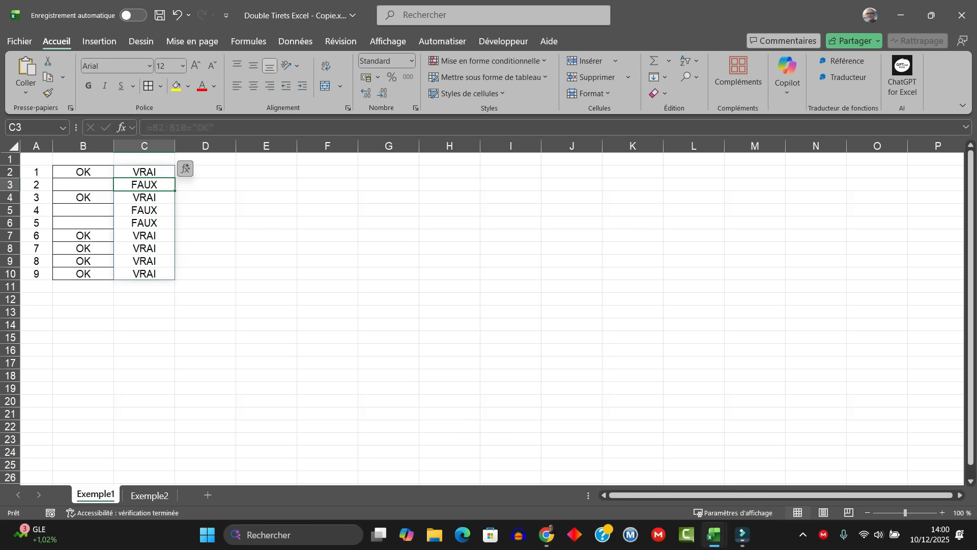
Compare the logical results in C2:C10 with the matching entries in column B
left_click(144, 172)
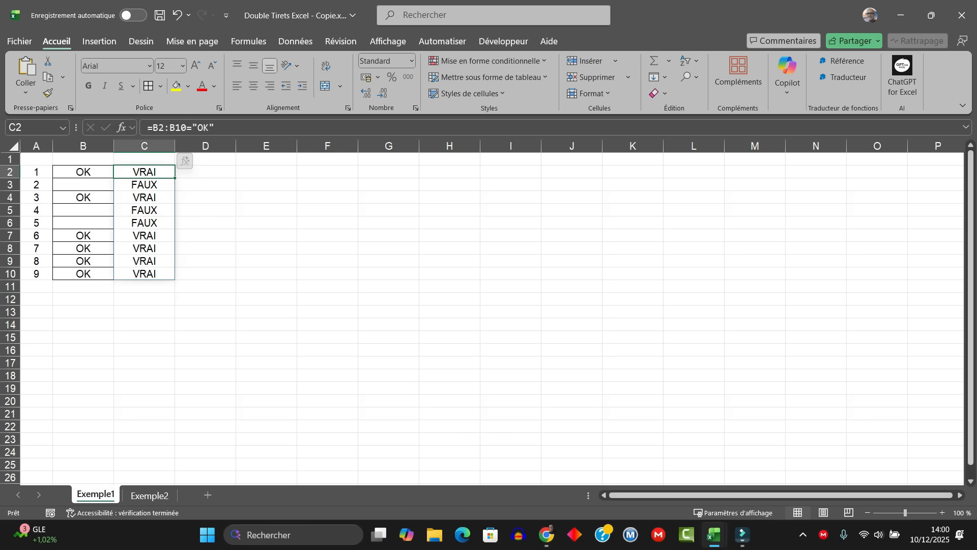
left_click(83, 172)
left_click(83, 185)
left_click(144, 185)
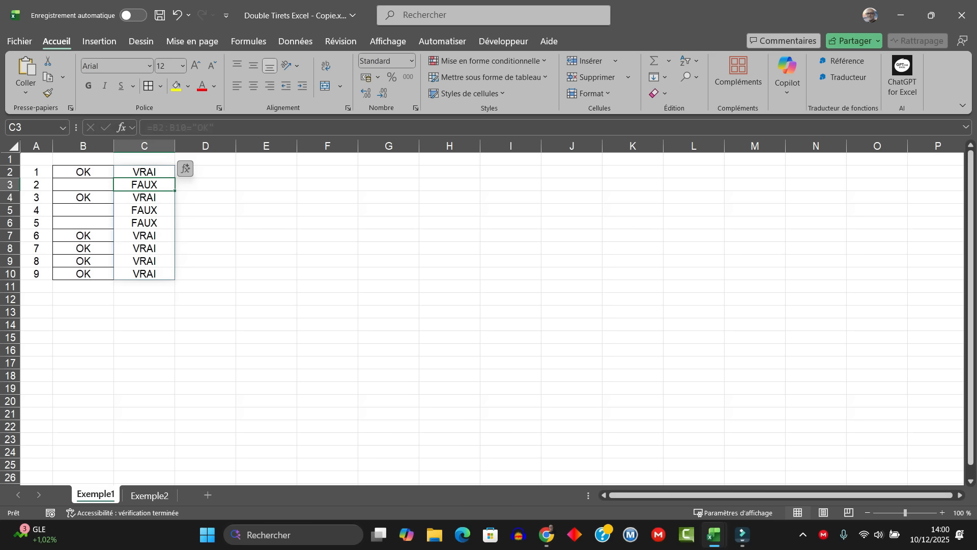
left_click(144, 172)
left_click(144, 197)
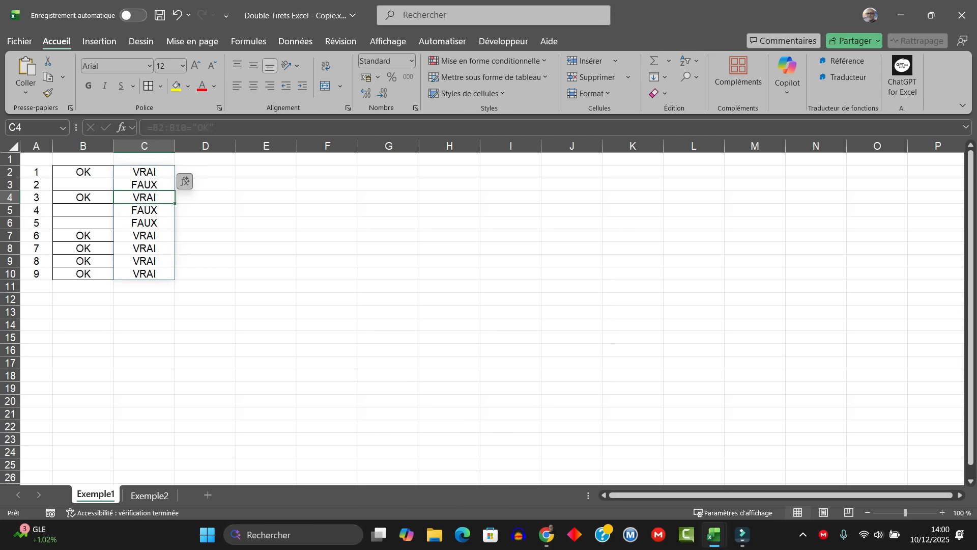
left_click(144, 236)
left_click(144, 248)
left_click(144, 261)
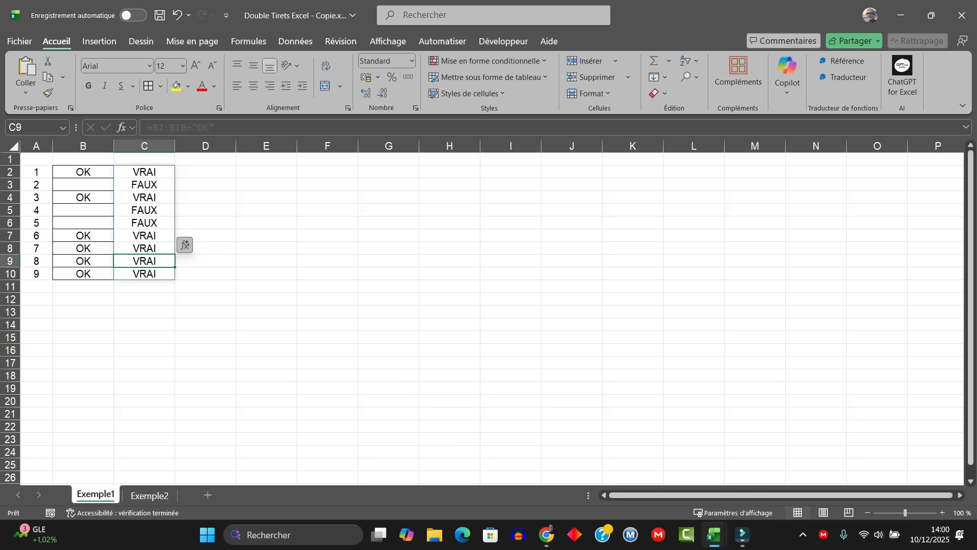
left_click(144, 274)
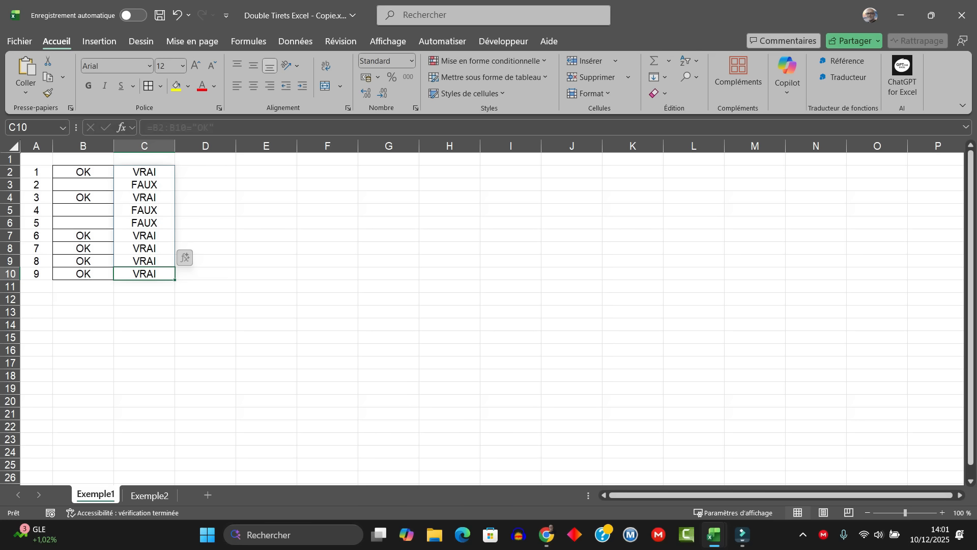
left_click(205, 211)
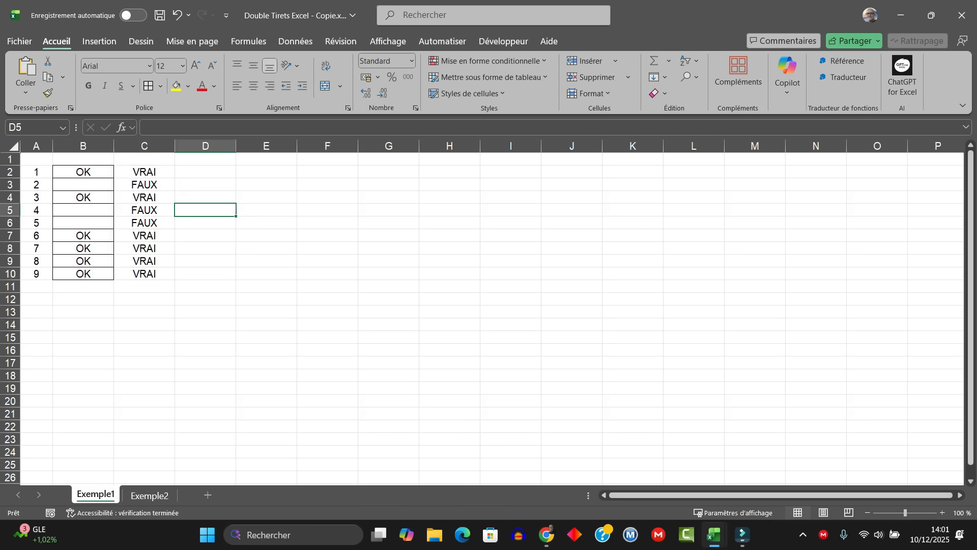
Enter the formula =--C2# in cell D2 to convert the column C logical values into numbers
left_click(206, 172)
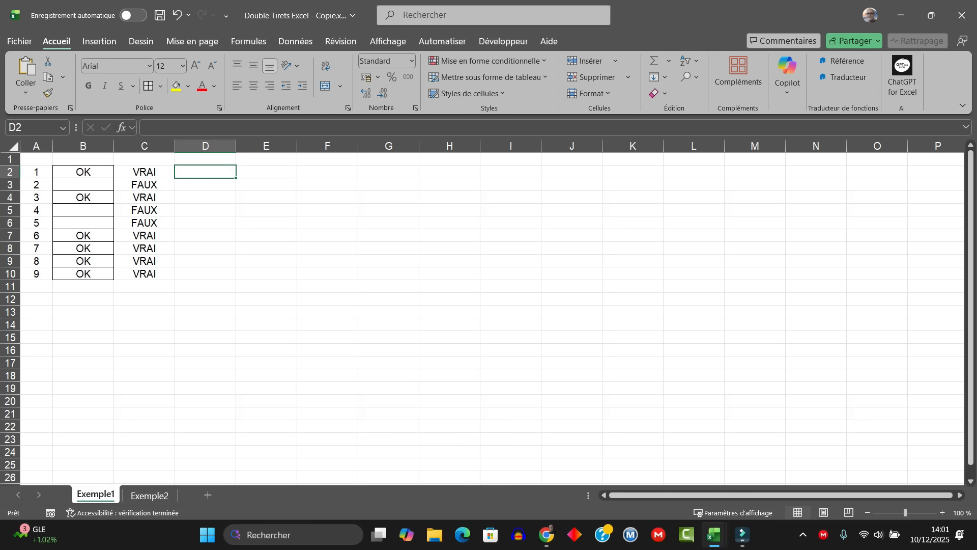
type("=")
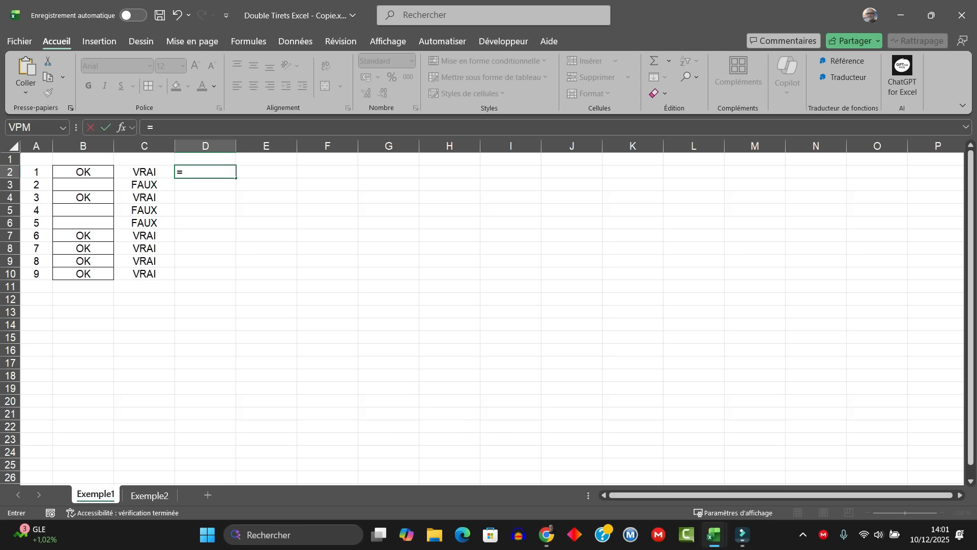
type("--")
key("Left")
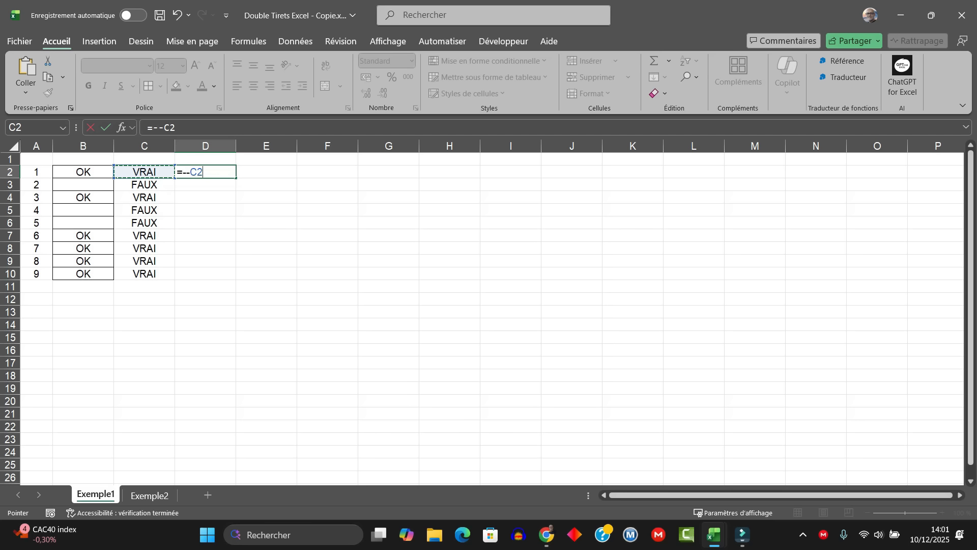
key("shift+Down")
key("shift+Down")
key("shift+Down")
key("shift+Down")
key("shift+Down")
key("shift+Down")
key("shift+Down")
key("shift+Down")
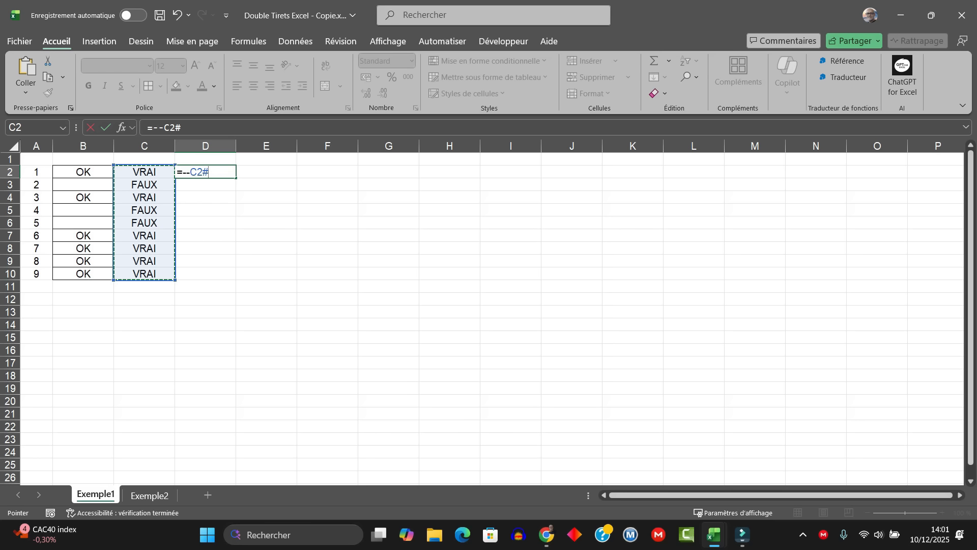
key("Return")
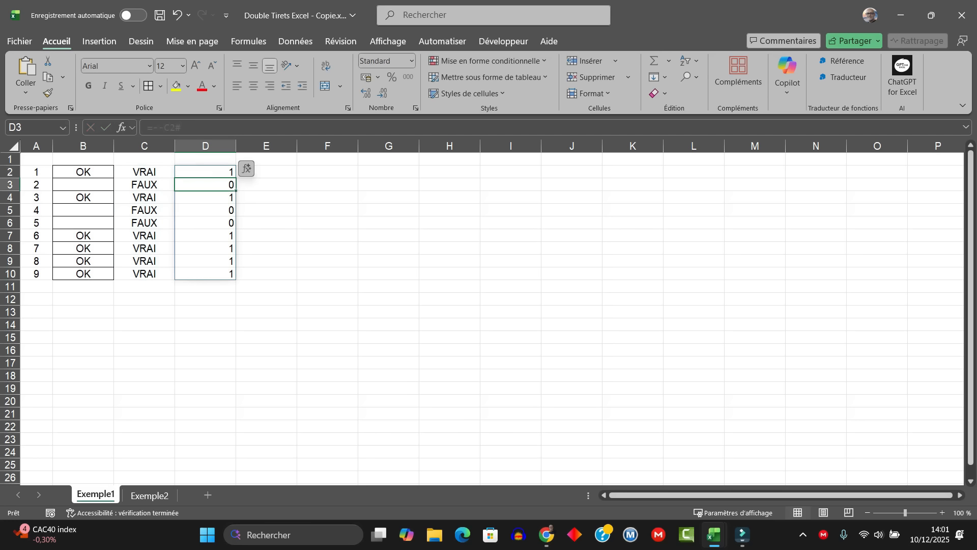
Compare the converted numbers in column D with the logical values in column C, and review column B
left_click(205, 173)
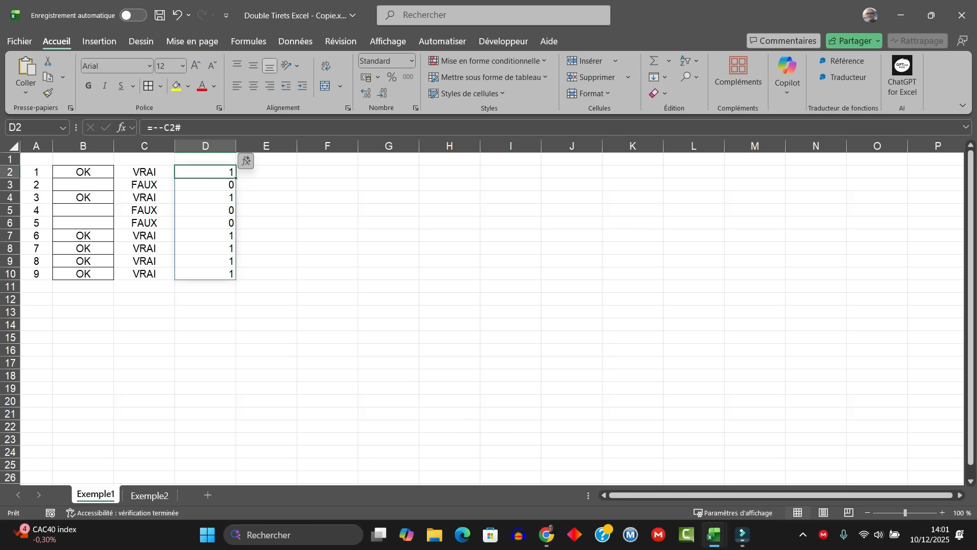
key("Left")
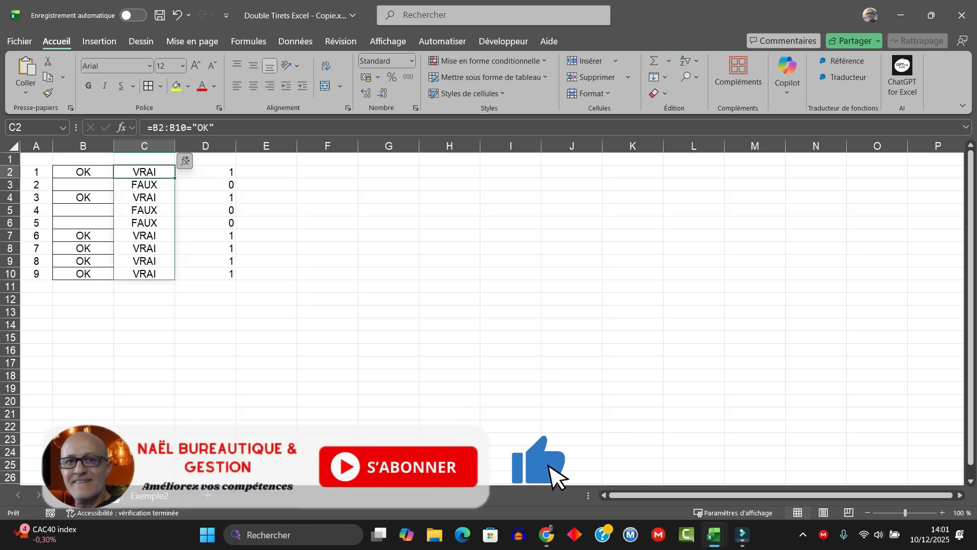
key("Right")
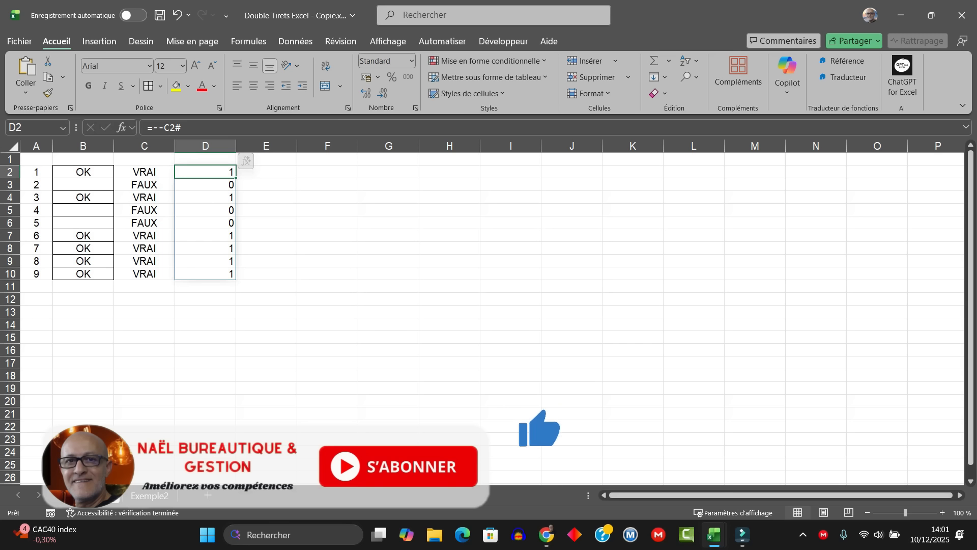
left_click(144, 185)
key("Right")
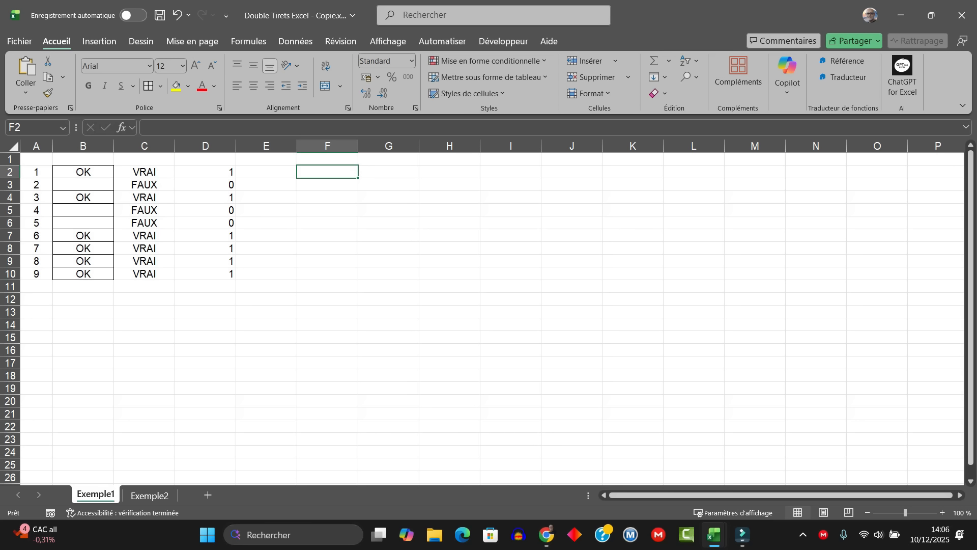
left_click(83, 146)
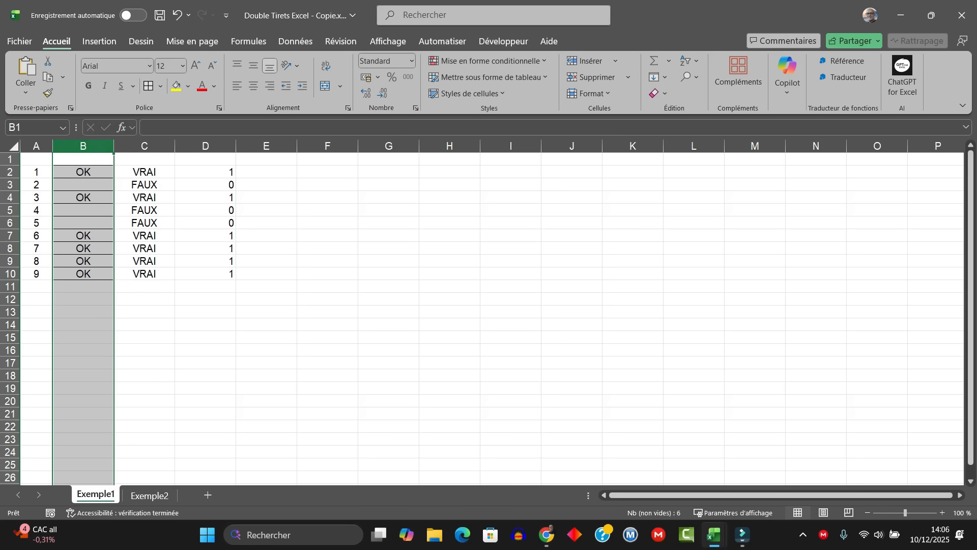
Enter the formula =SOMMEPROD(--(B2:B10="OK")) in cell F2 to count the OK entries
left_click(328, 172)
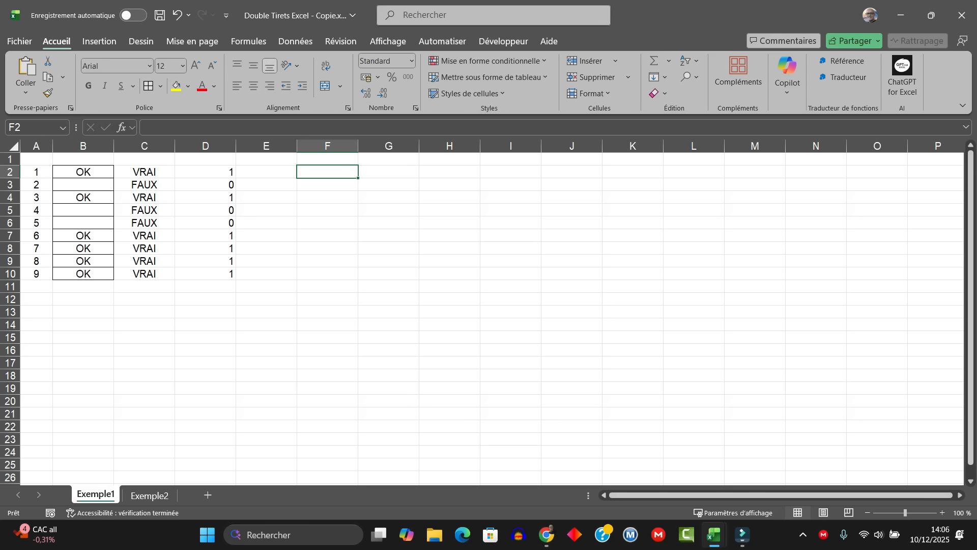
type("+")
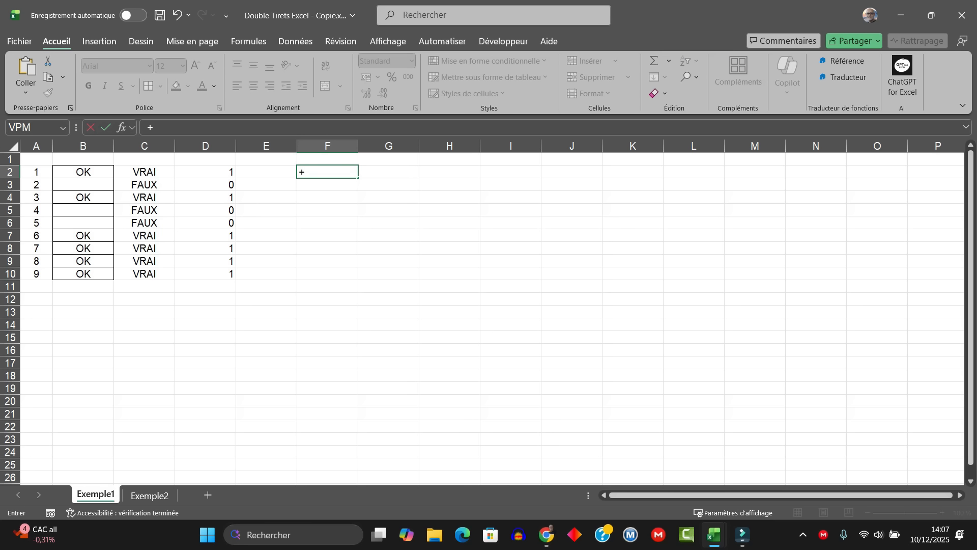
key("BackSpace")
type("=somme")
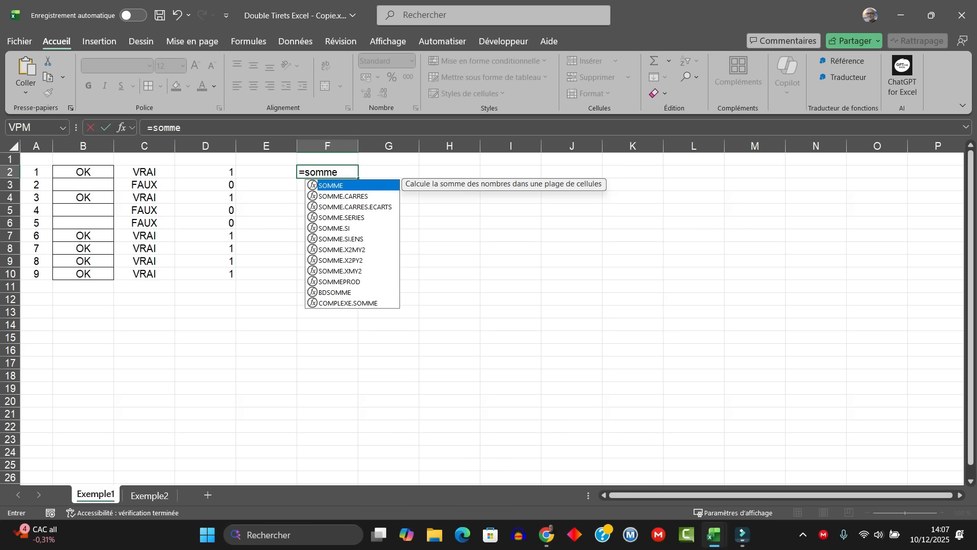
type("pro")
key("Tab")
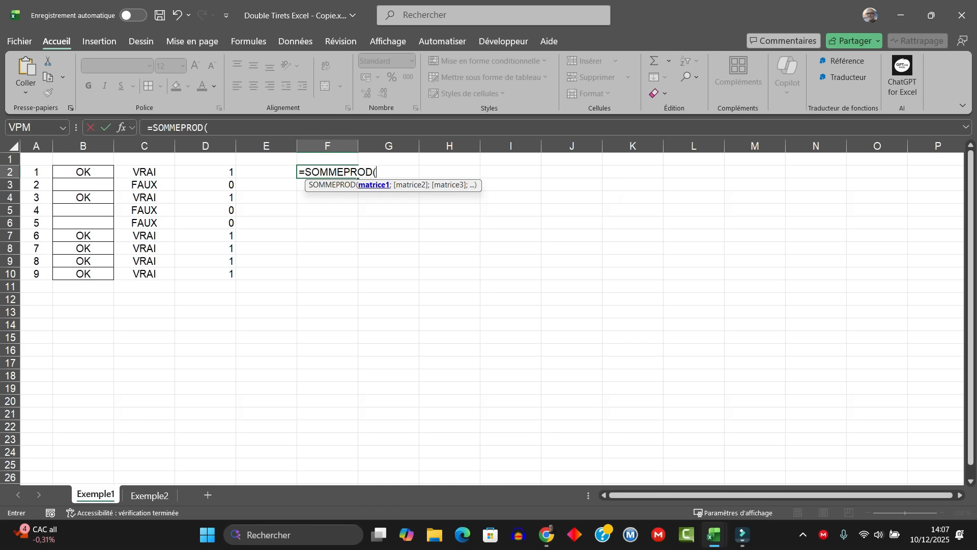
type("--(")
left_click_drag(107, 172, 109, 275)
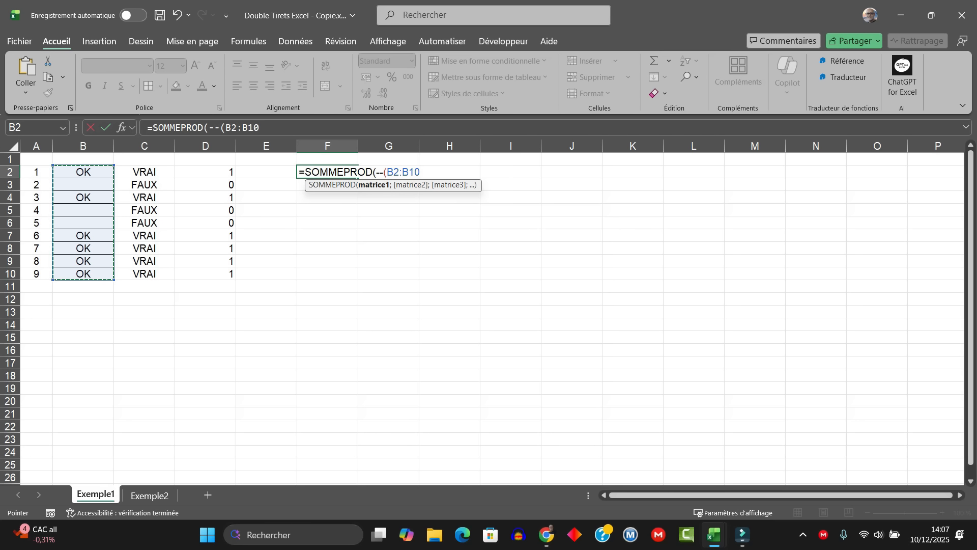
type("=\"")
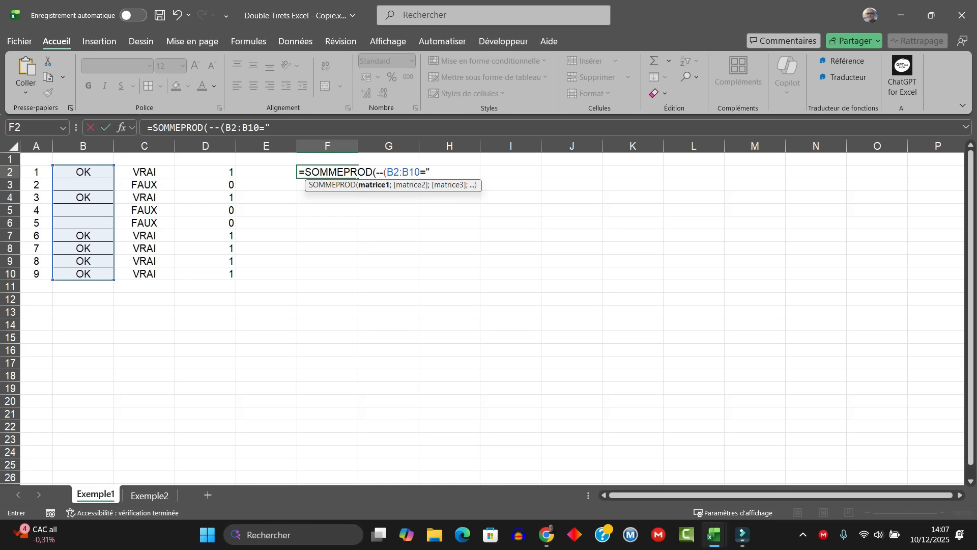
type("OK\"))")
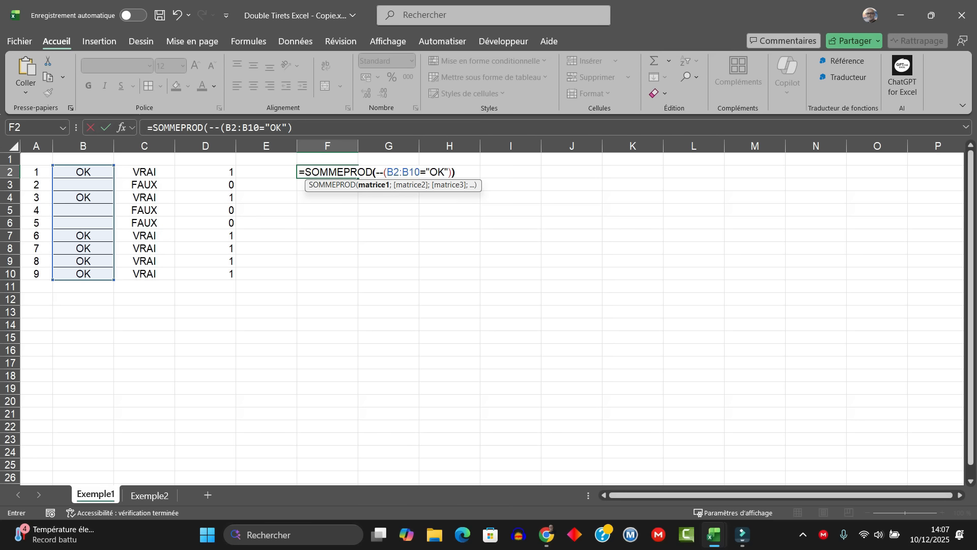
key("Return")
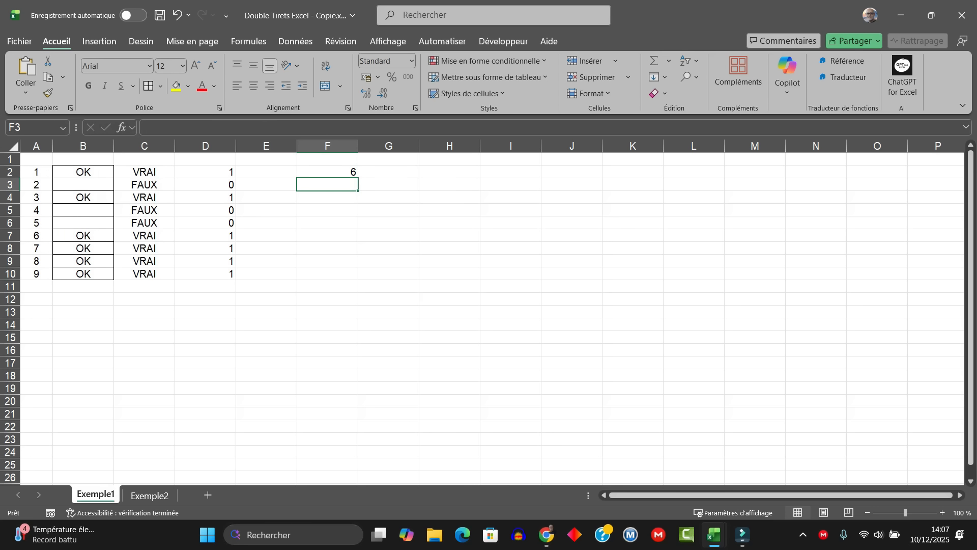
Check the count in F2 against each OK cell in column B
left_click(328, 172)
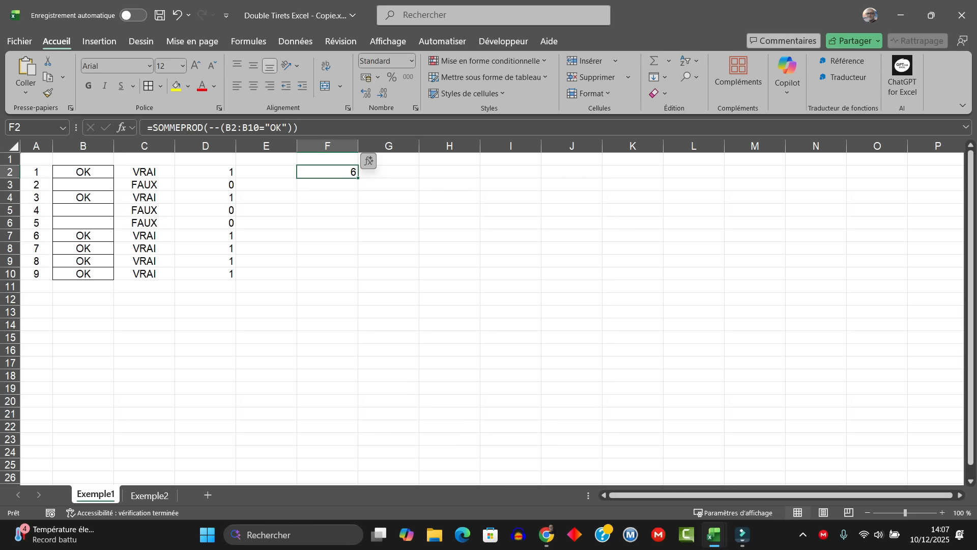
left_click(83, 172)
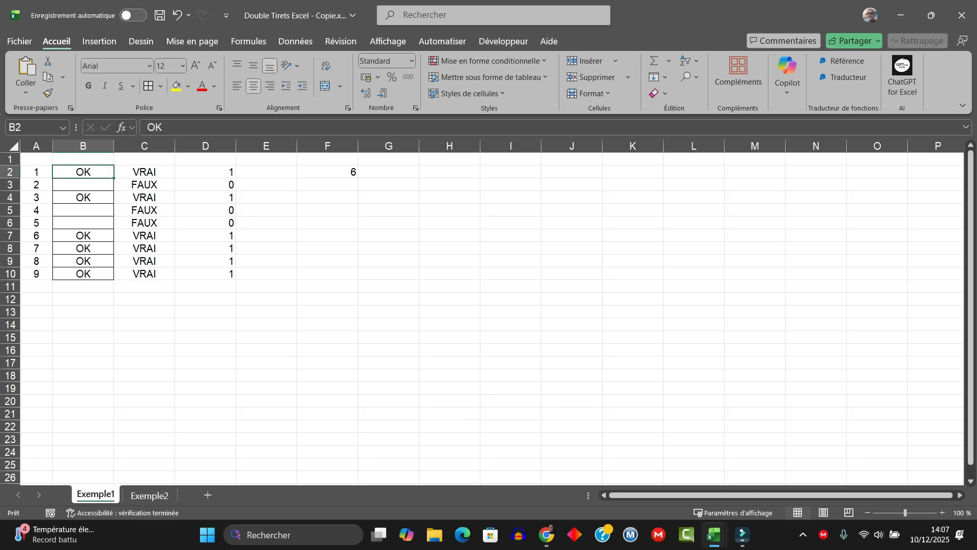
left_click(83, 197)
left_click(83, 236)
left_click(83, 248)
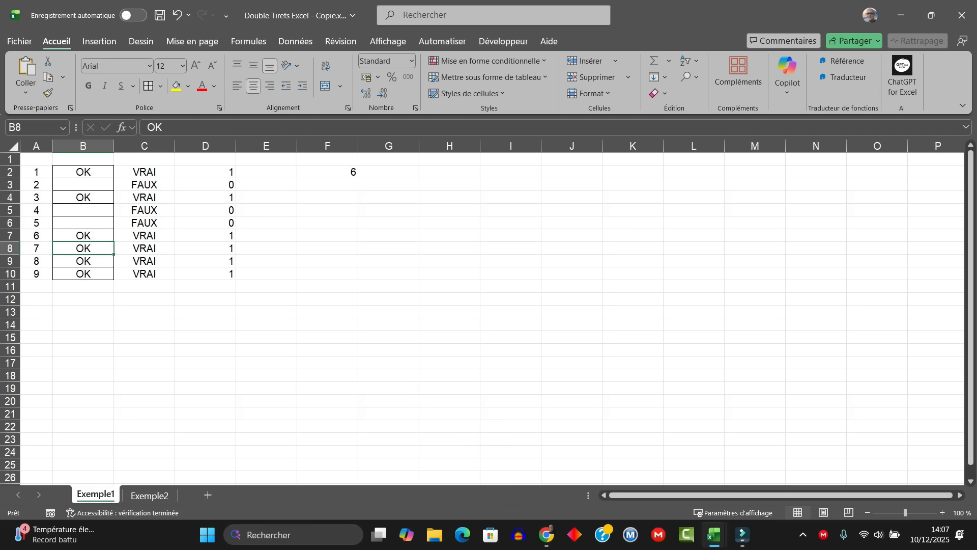
left_click(83, 261)
left_click(83, 274)
Replace the SOMMEPROD function with SOMME in cell F2, making the formula =SOMME(--(B2:B10="OK"))
left_click(327, 172)
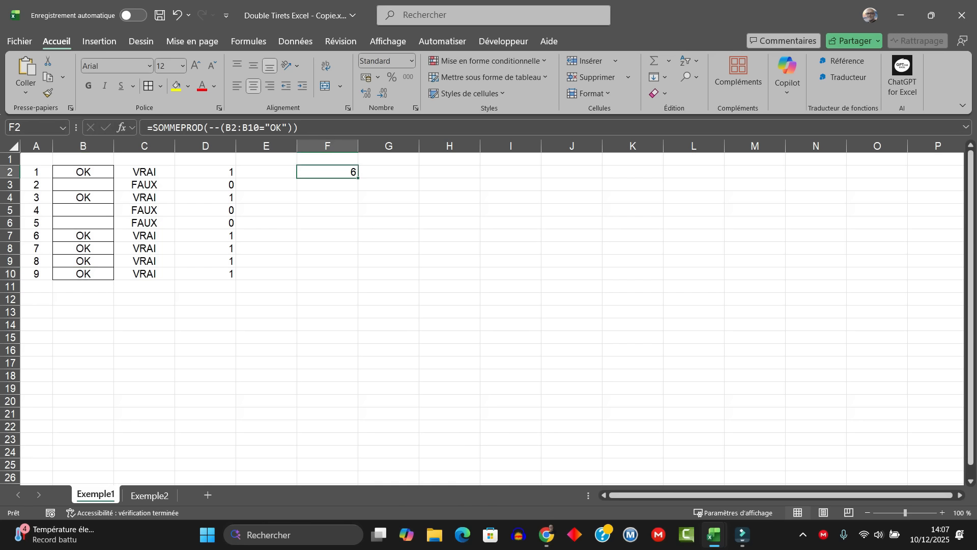
key("F2")
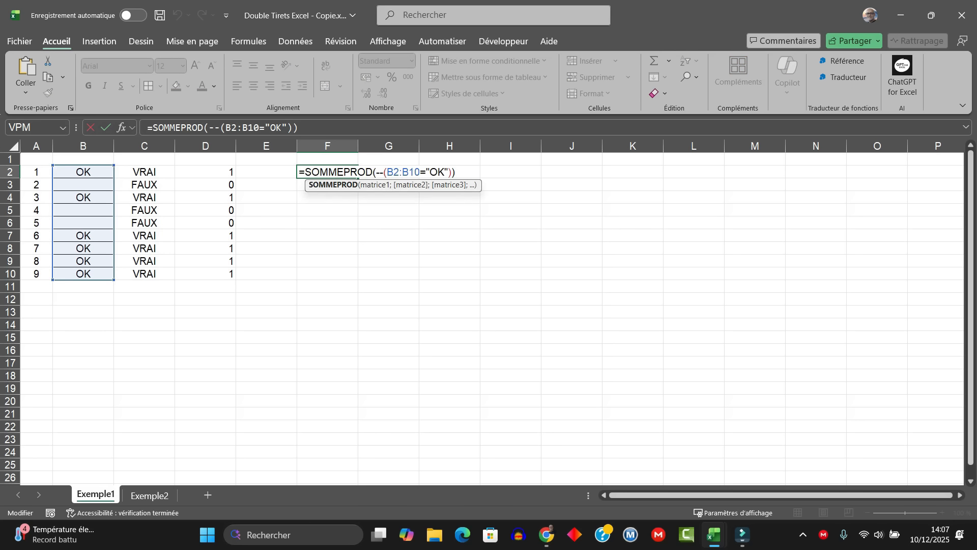
key("Right")
key("Right")
key("Right")
key("Right")
key("Right")
key("Right")
key("Left")
key("BackSpace")
key("BackSpace")
key("BackSpace")
key("BackSpace")
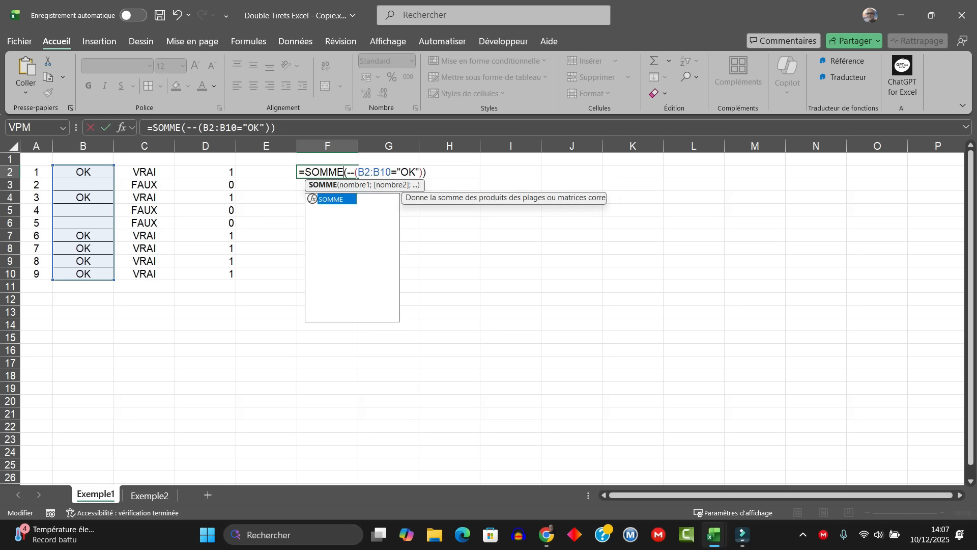
key("Return")
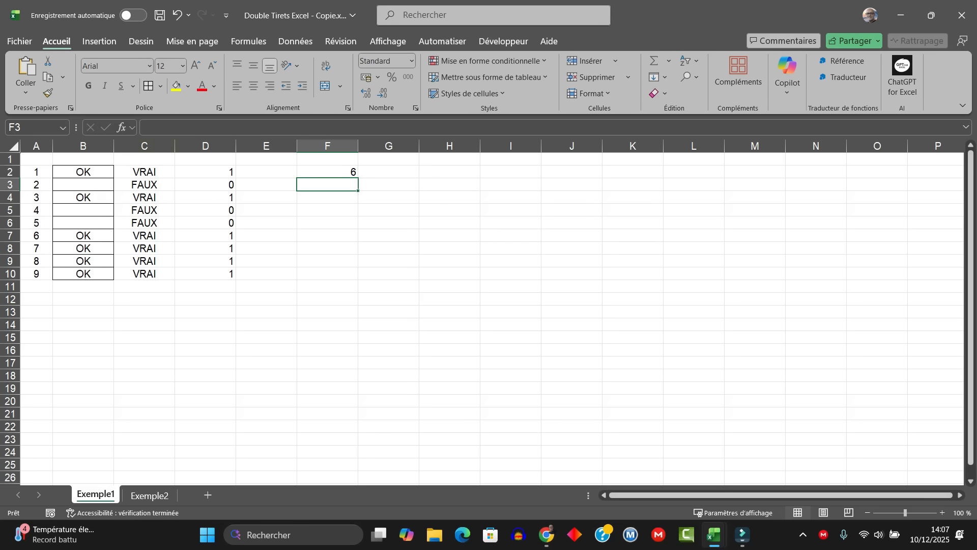
Enter the formula =NB.SI(B2:B10;"OK") in cell G2 to count the OK entries with the dedicated function
key("Up")
key("Right")
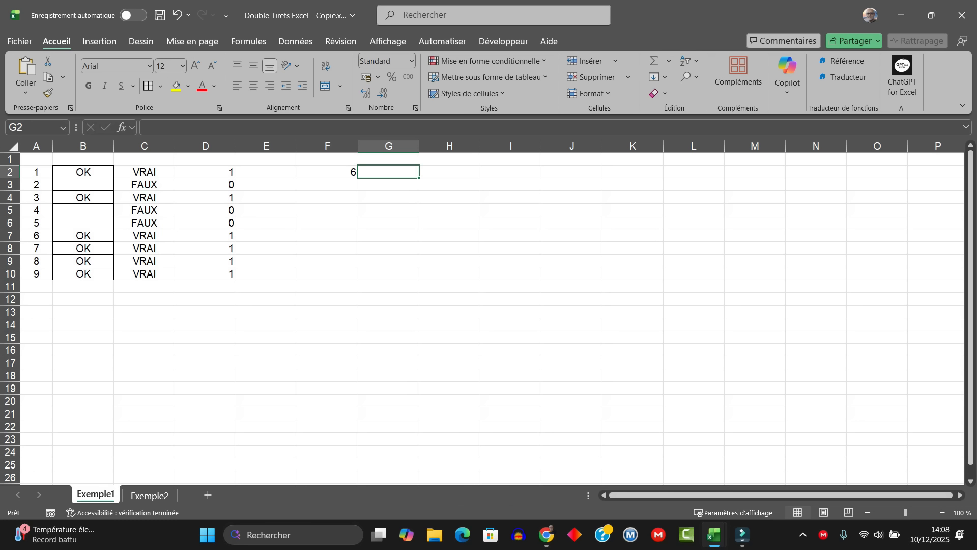
type("=")
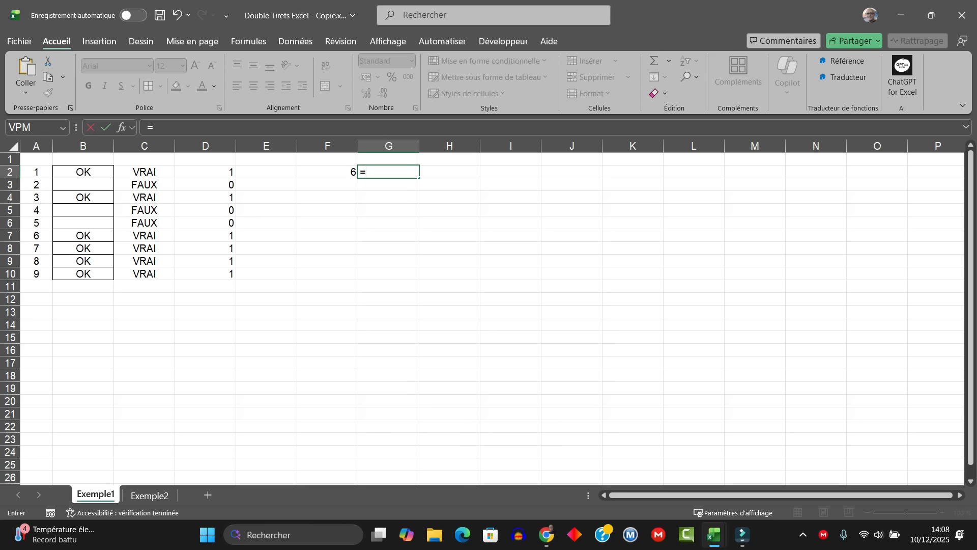
type("NB.SI(")
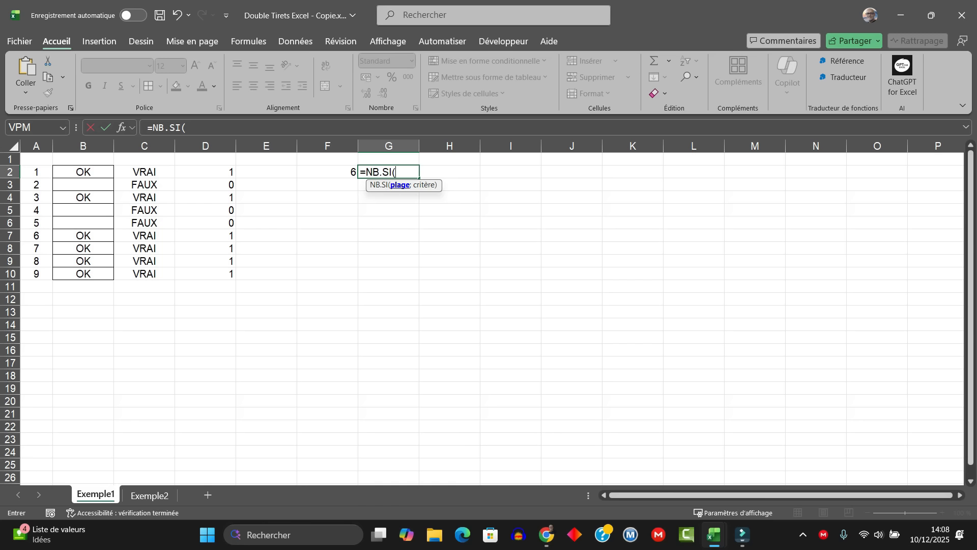
left_click_drag(91, 172, 99, 276)
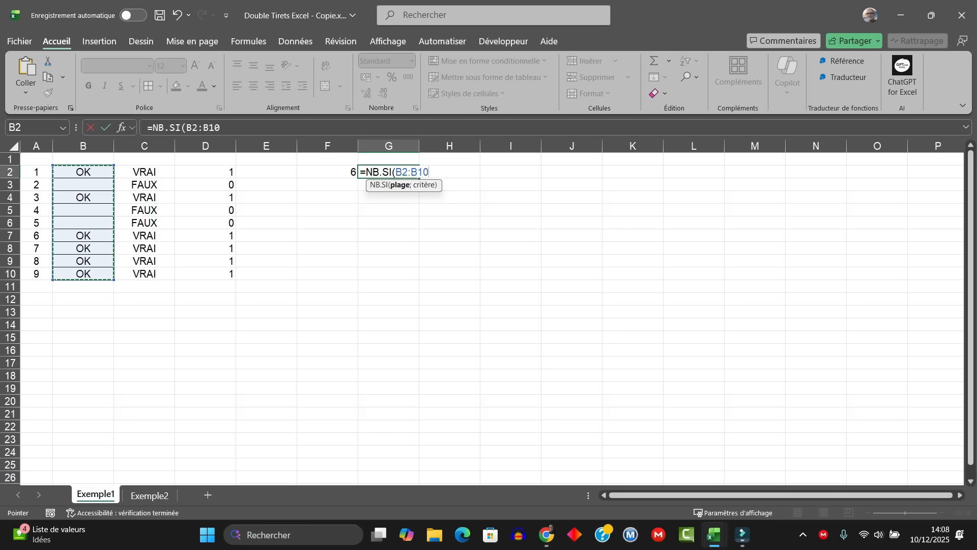
type(";")
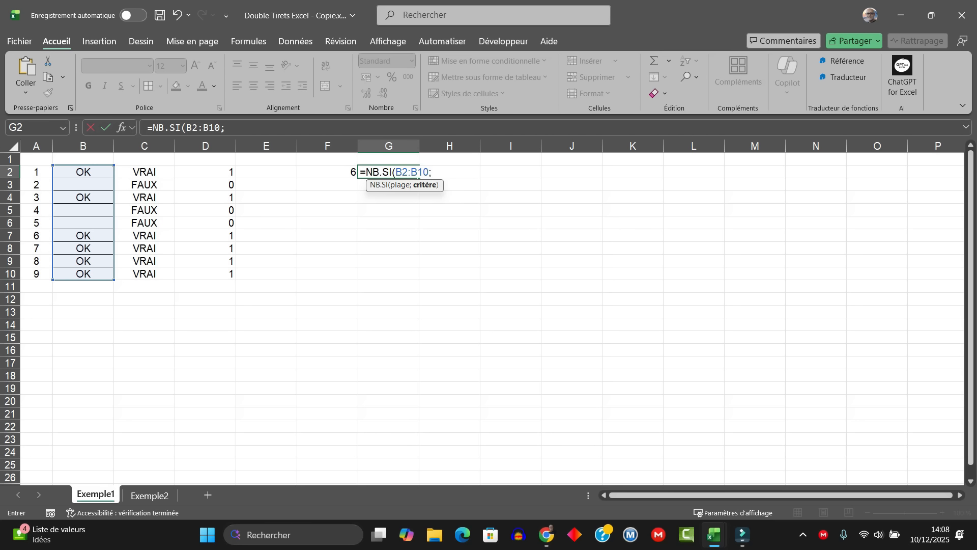
type("\"OK\")")
key("Return")
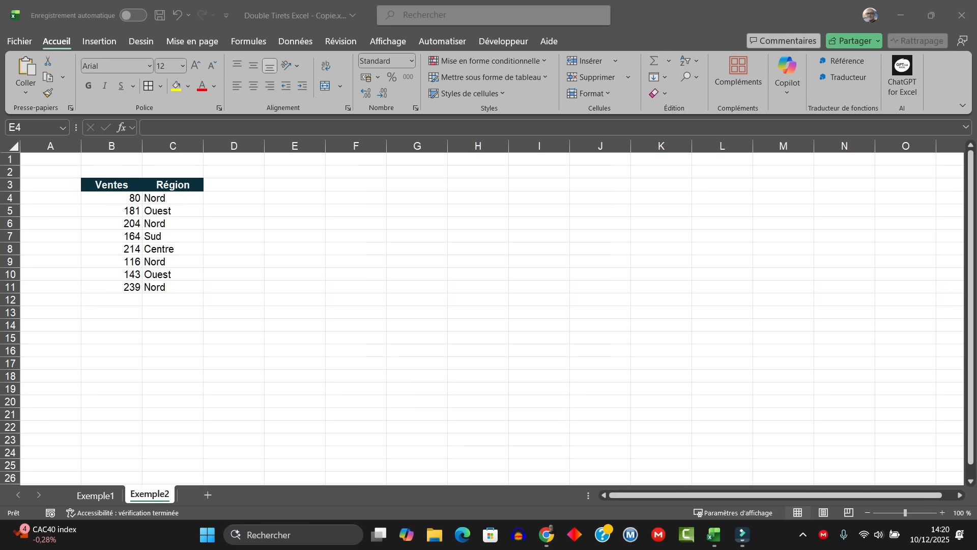
On the Exemple2 sheet, enter =SOMMEPROD(--(B4:B11>100)*--(C4:C11="Nord")) in cell E4 to count Nord sales above 100
left_click(294, 198)
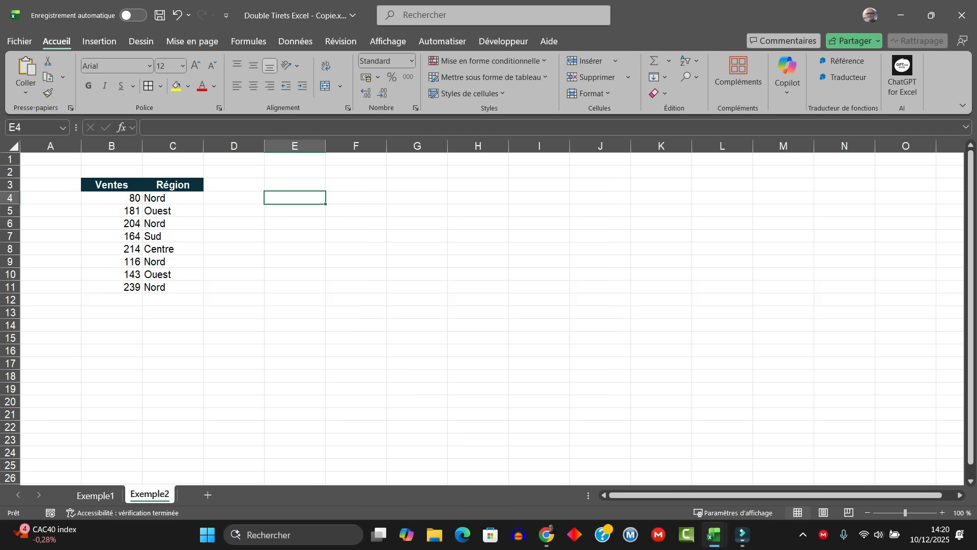
type("=")
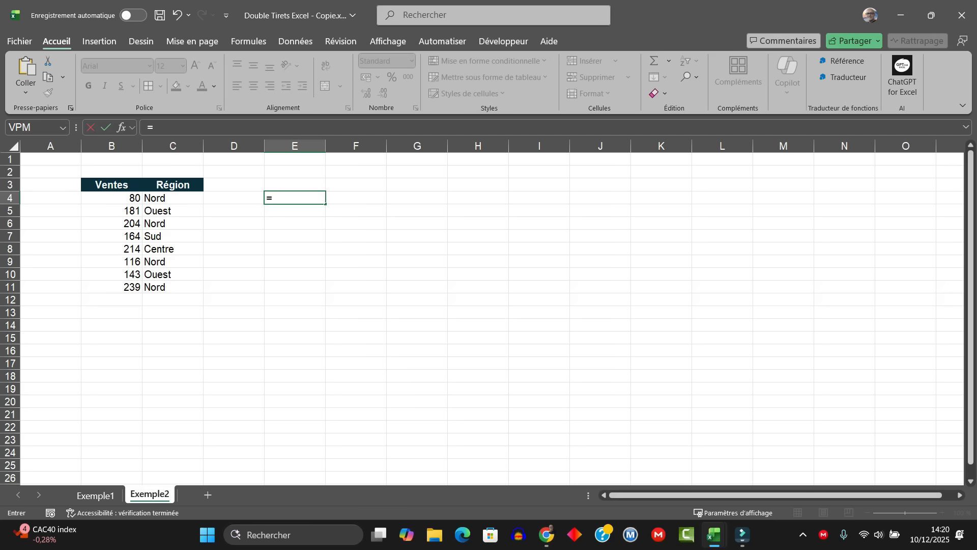
type("sommep")
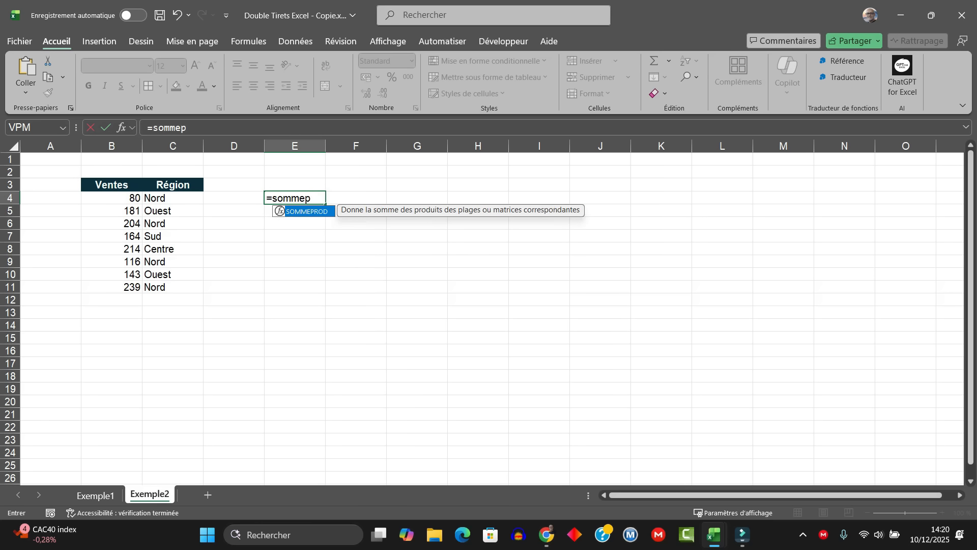
type("rod(")
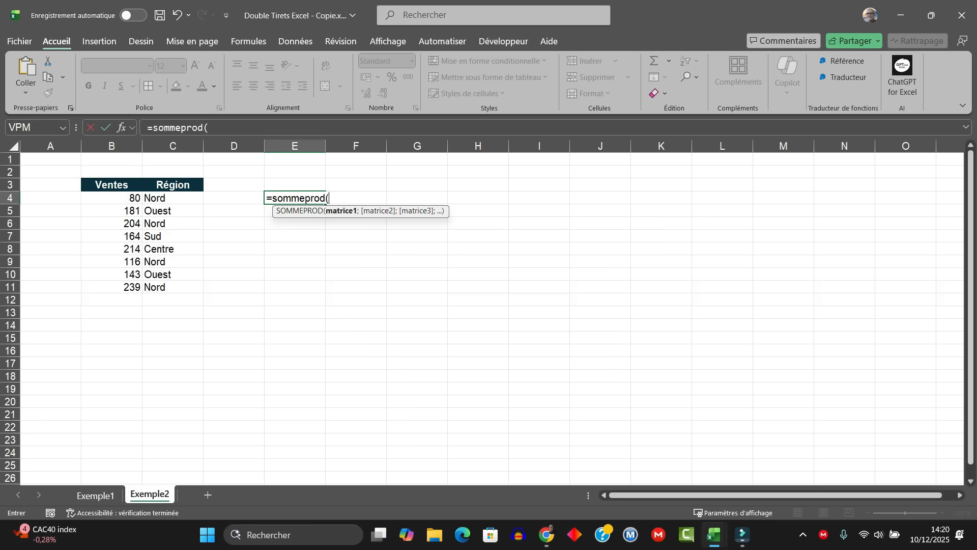
type("--(")
left_click_drag(117, 198, 128, 211)
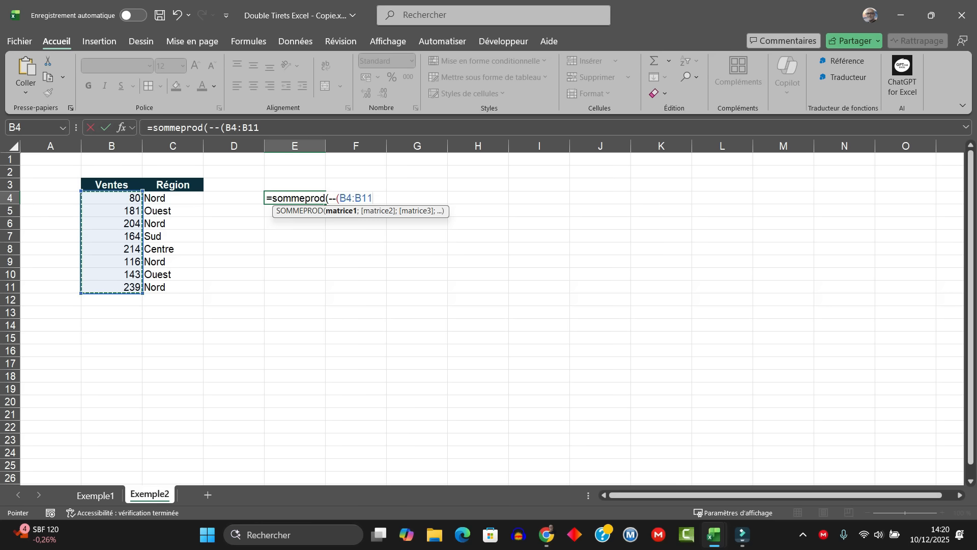
type(">100")
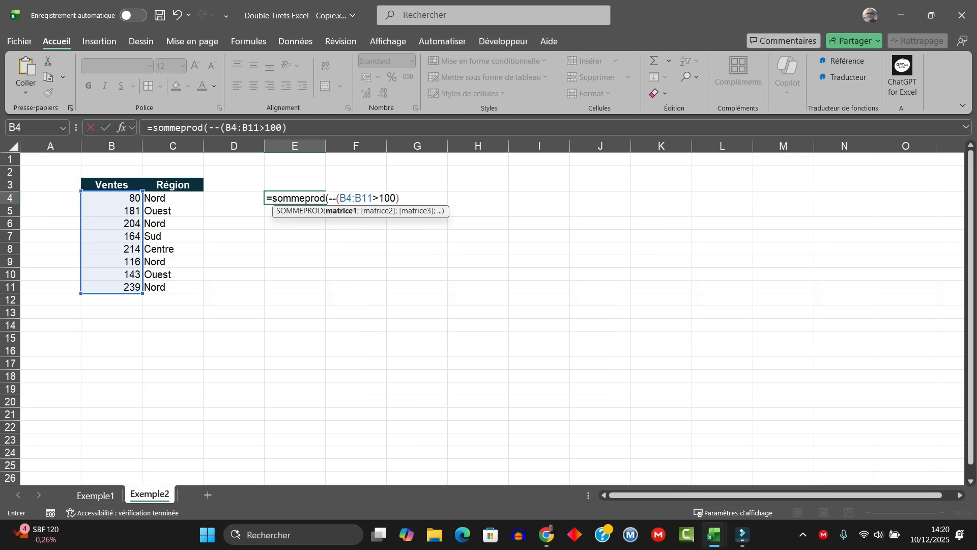
type("*--(")
left_click_drag(196, 198, 202, 291)
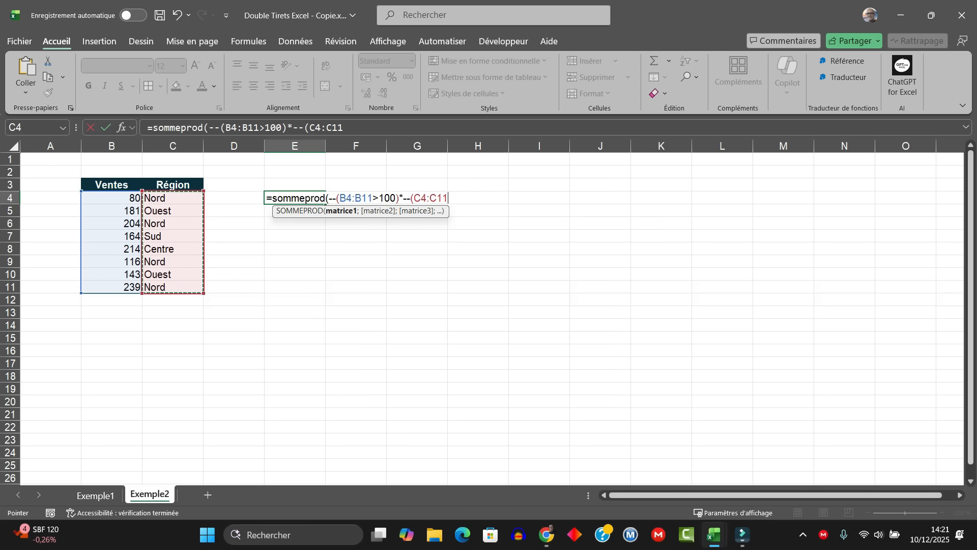
type("=\"")
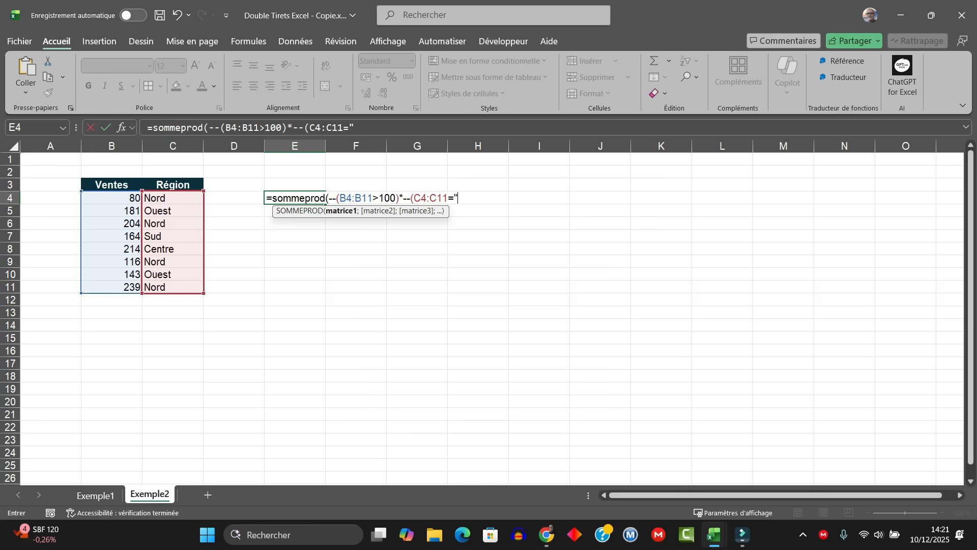
type("Nord\"")
type(")")
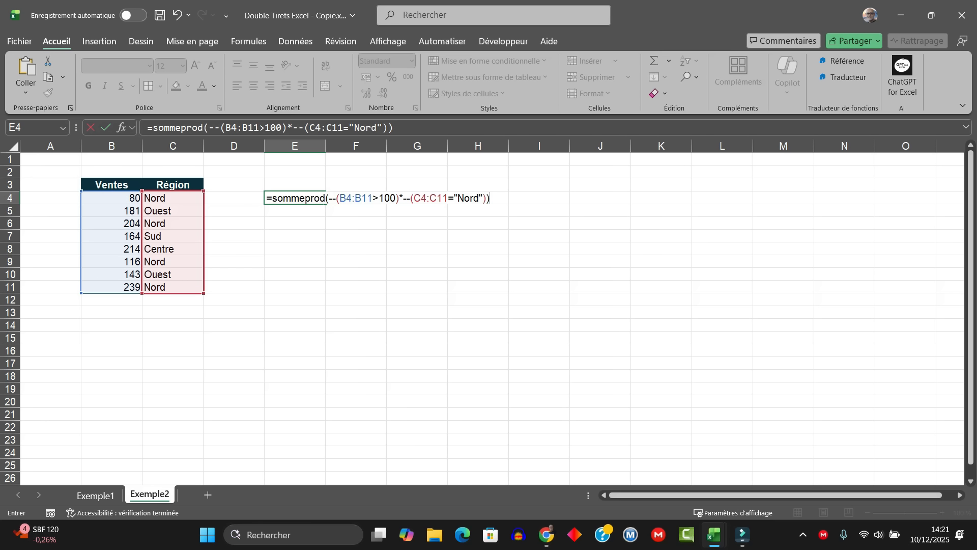
key("Return")
Check the count in E4 against the Nord rows of the sales table whose Ventes value exceeds 100
left_click(295, 198)
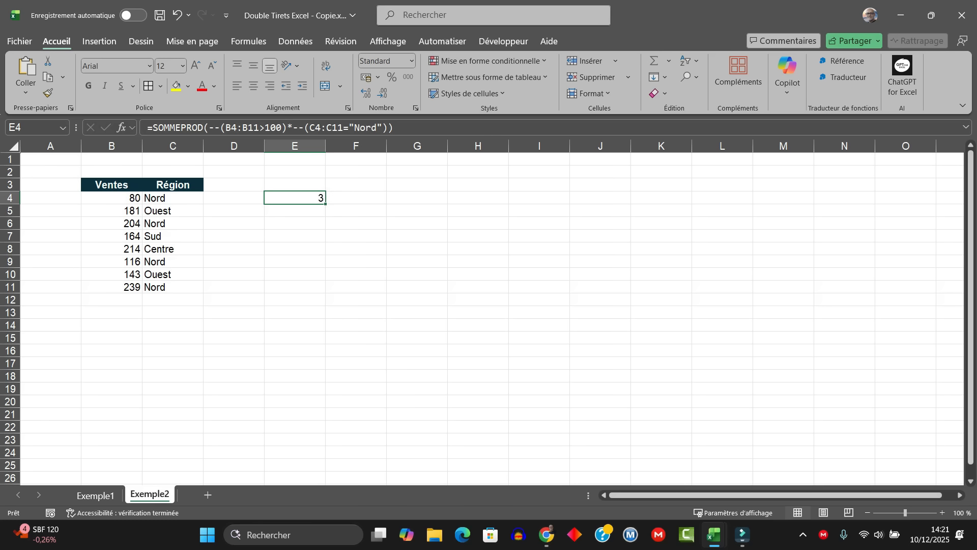
left_click_drag(112, 198, 173, 198)
left_click(111, 198)
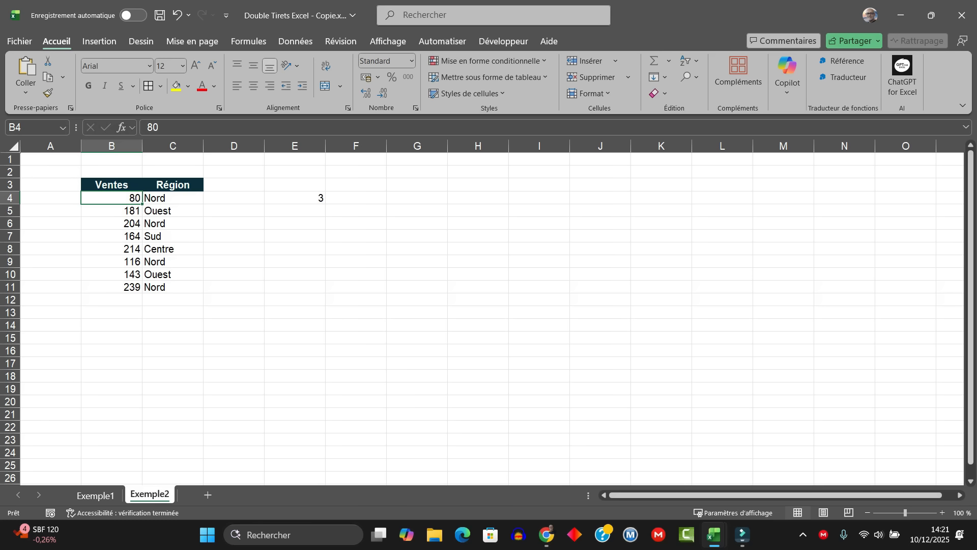
left_click_drag(112, 224, 173, 223)
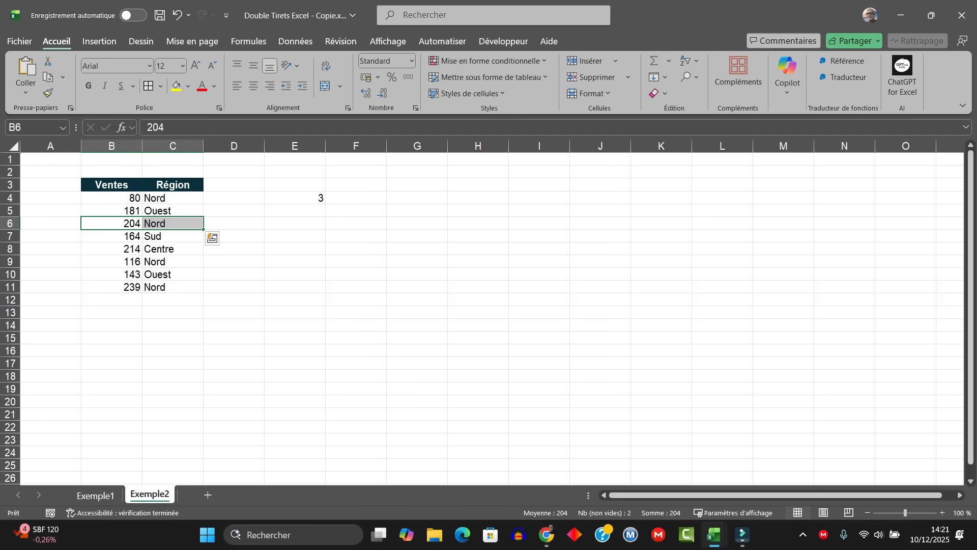
left_click_drag(112, 262, 172, 261)
left_click_drag(111, 287, 173, 287)
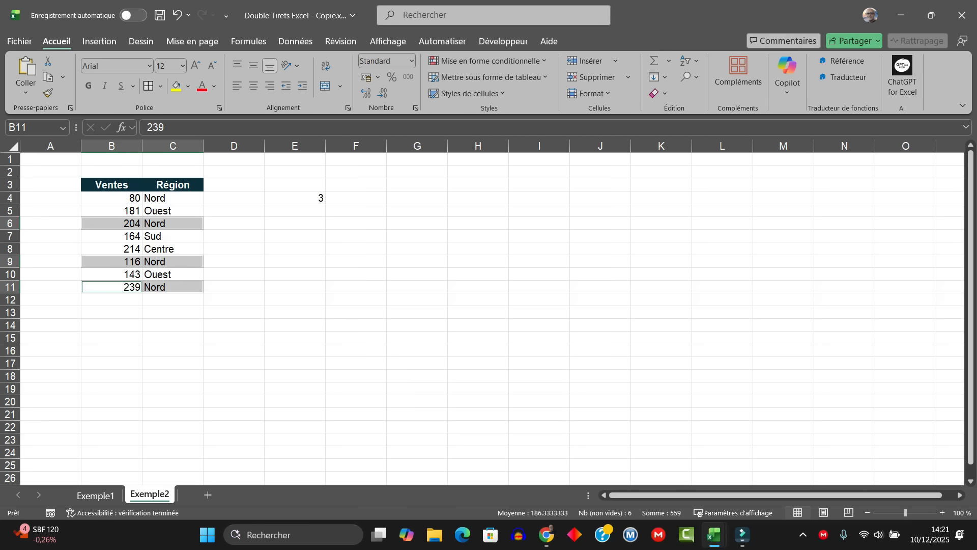
left_click(295, 198)
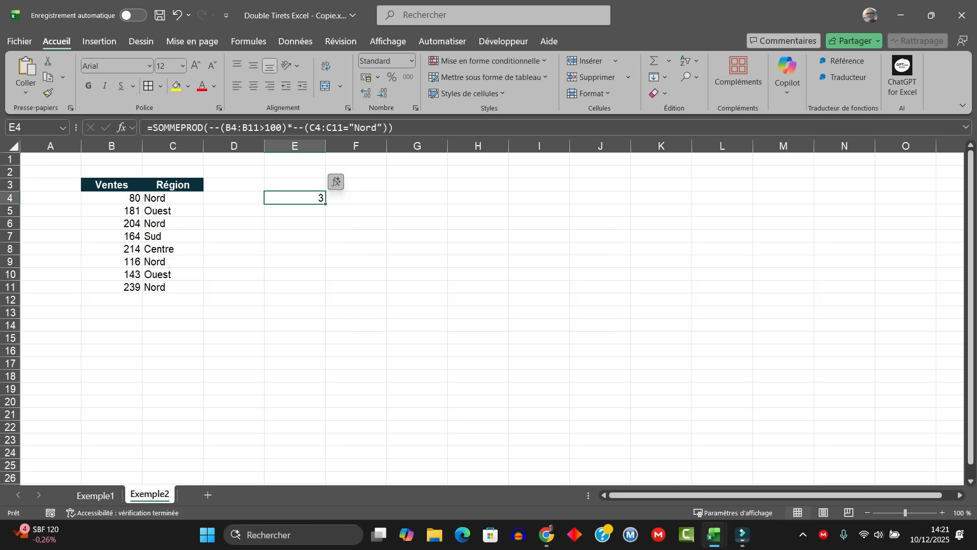
Enter the formula =NB.SI.ENS(B4:B11;">100";C4:C11;"Nord") in cell F4 to count Nord sales above 100
left_click(356, 199)
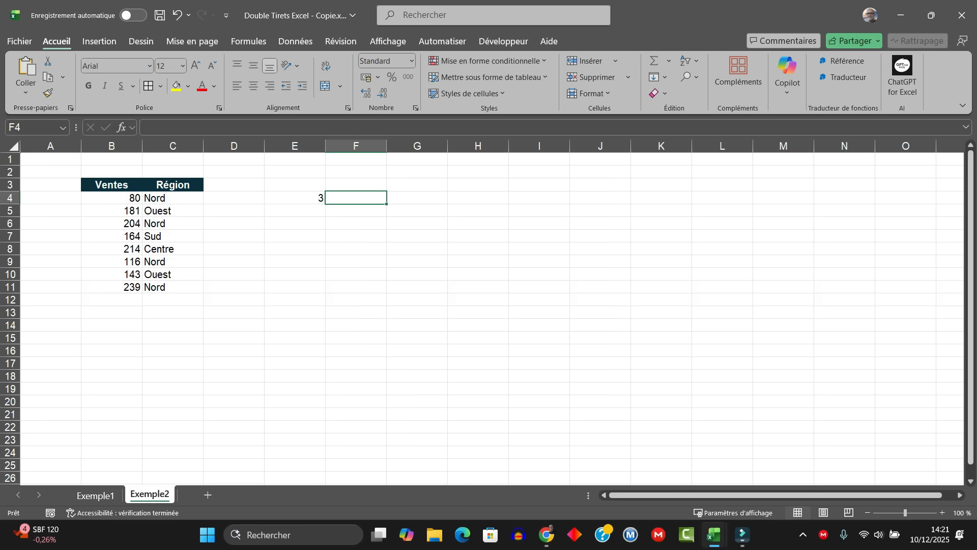
type("=N")
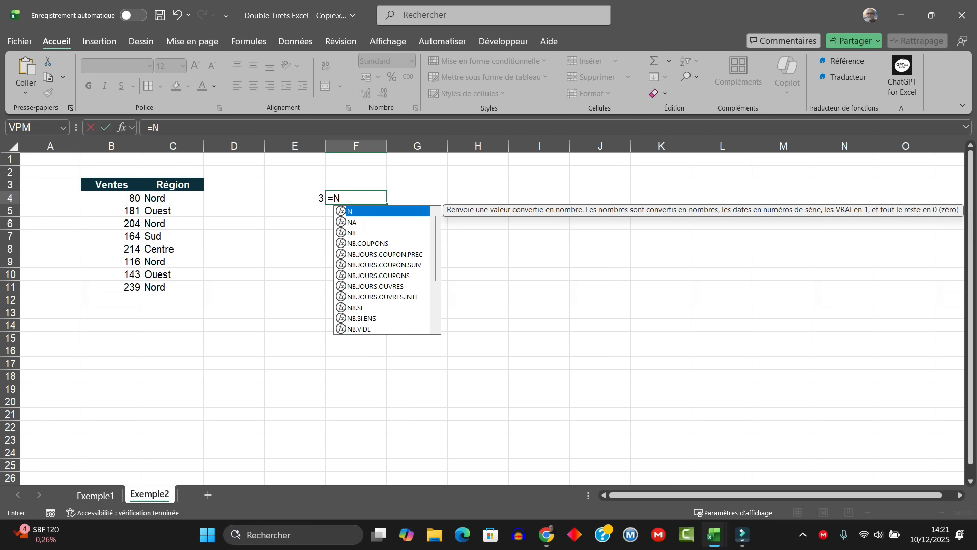
type("B.SI.ENS(")
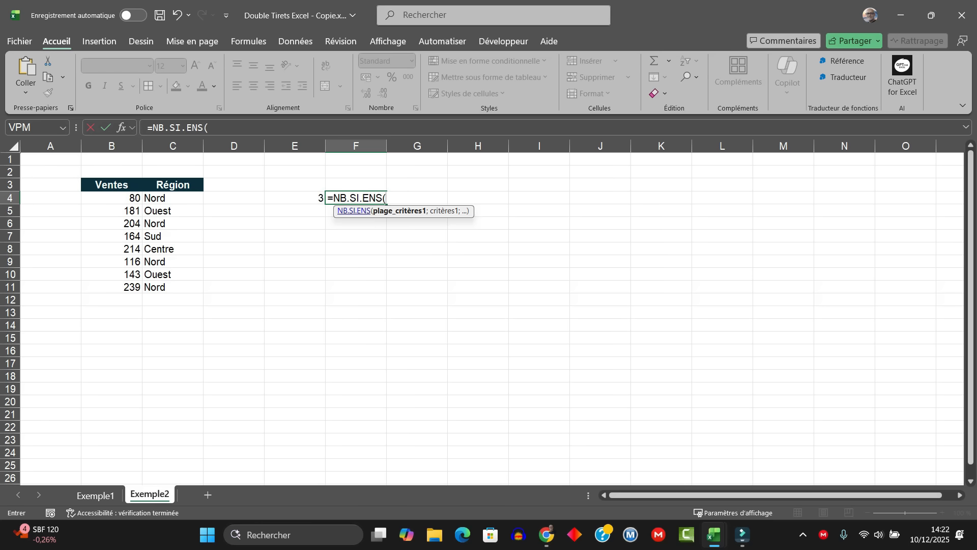
left_click_drag(122, 198, 122, 288)
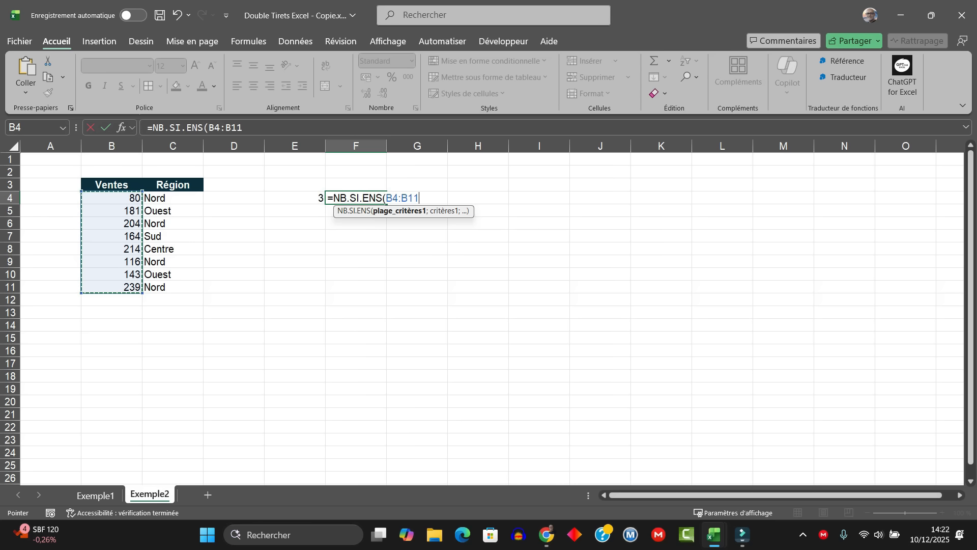
type(";")
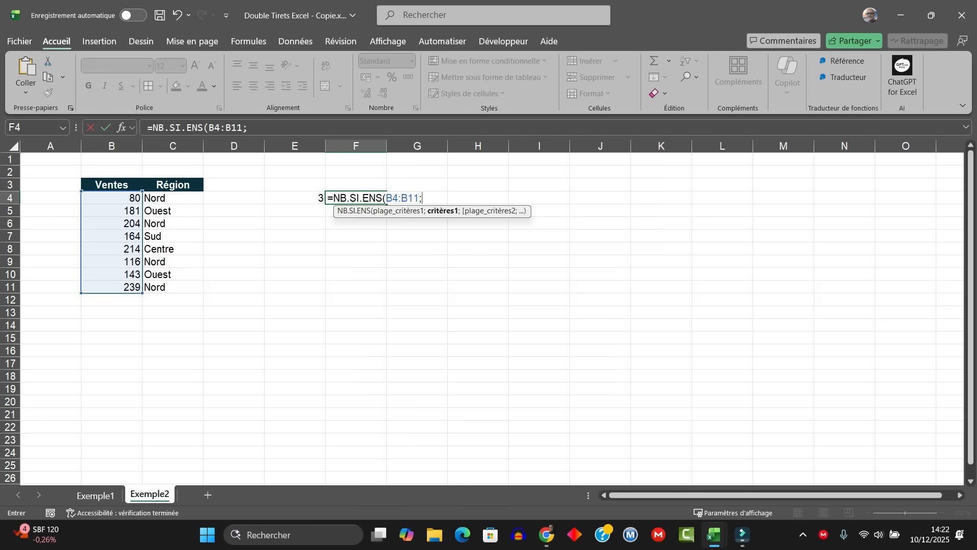
type("\">100\";")
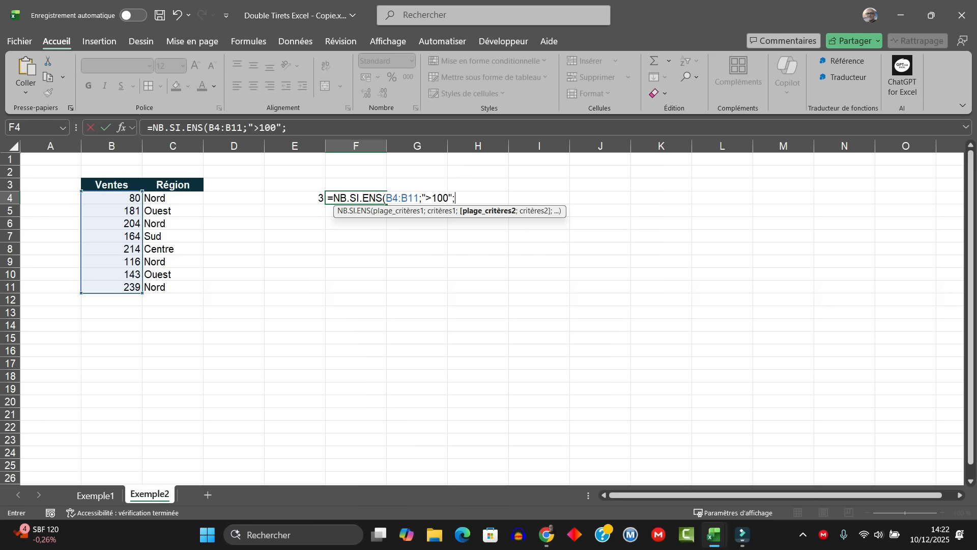
left_click_drag(173, 197, 193, 288)
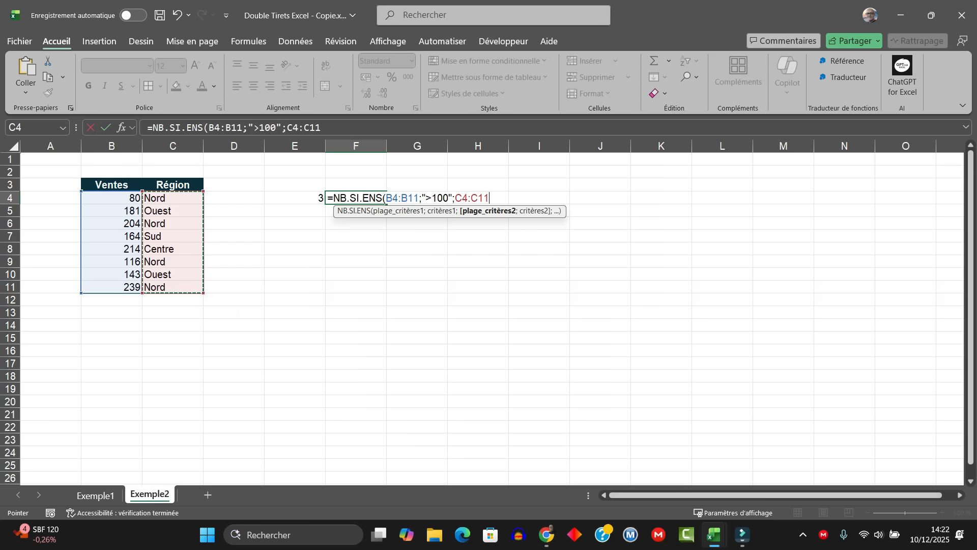
type(";")
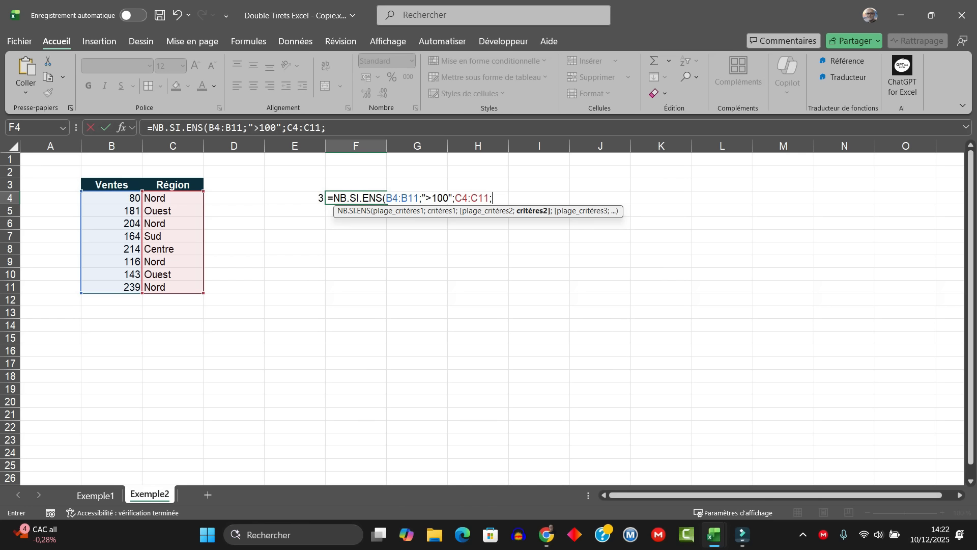
type("\"Nord\")")
key("Return")
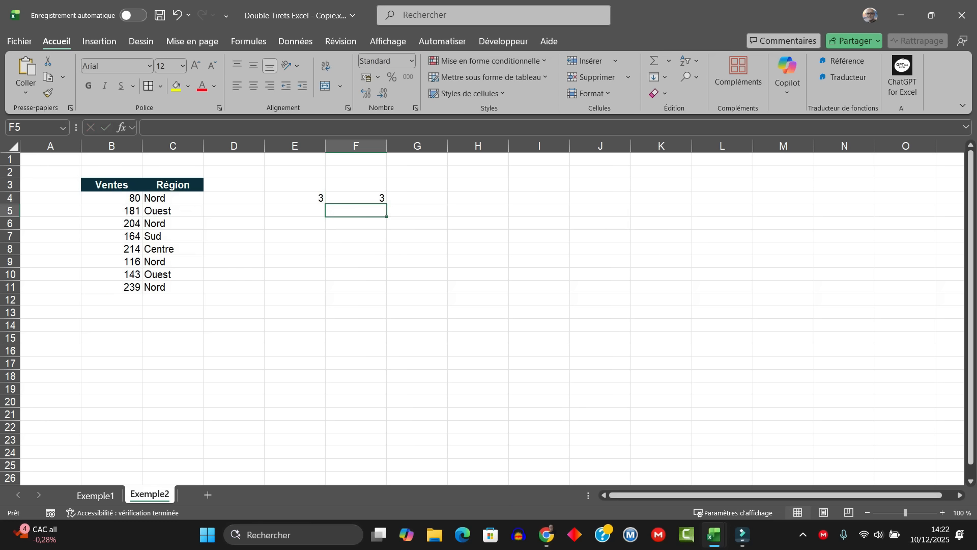
key("Up")
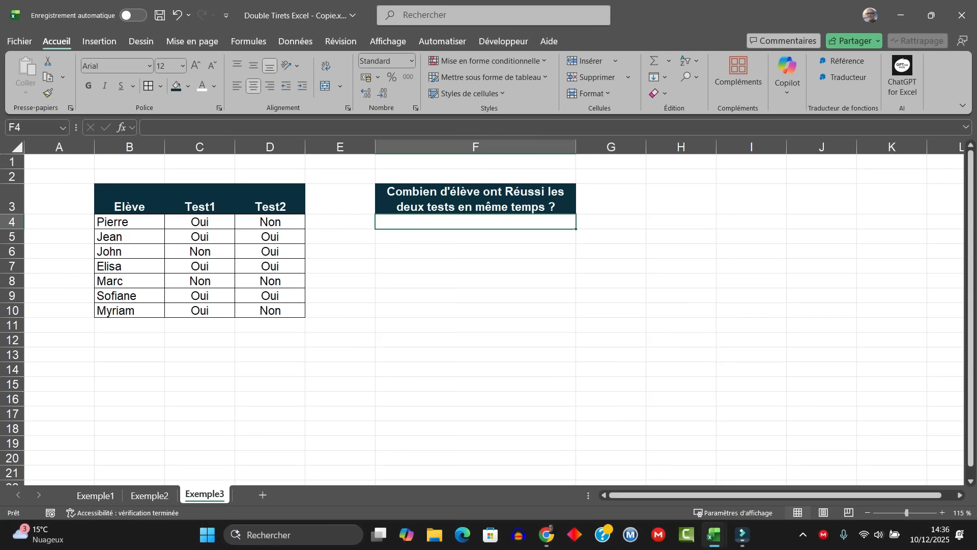
Examine the student table on Exemple3 for the rows with Oui in both Test1 and Test2
left_click_drag(130, 222, 130, 311)
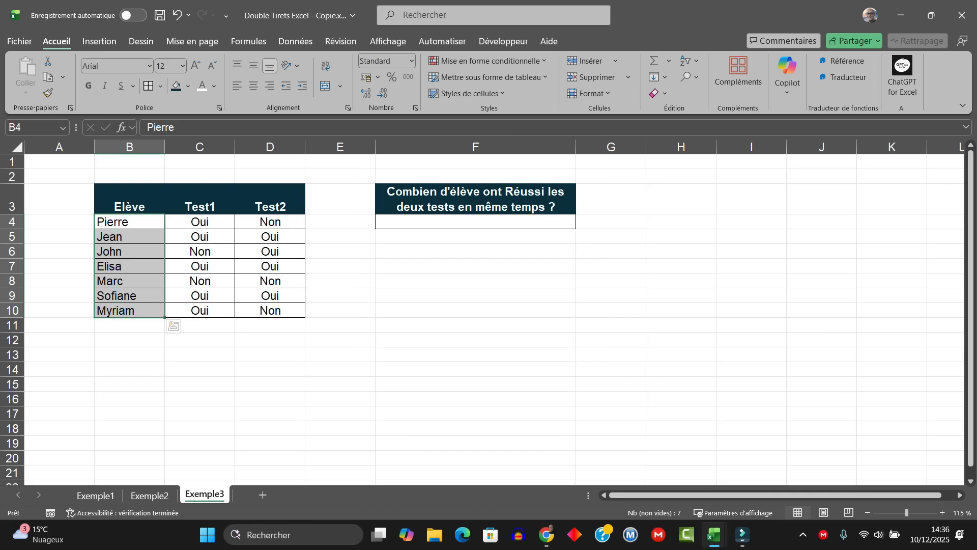
left_click(200, 222)
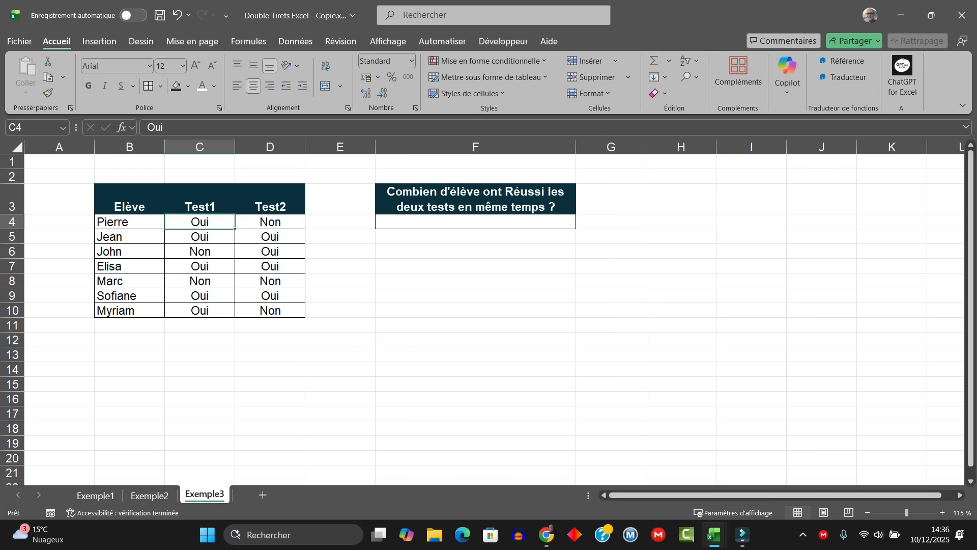
left_click(271, 222)
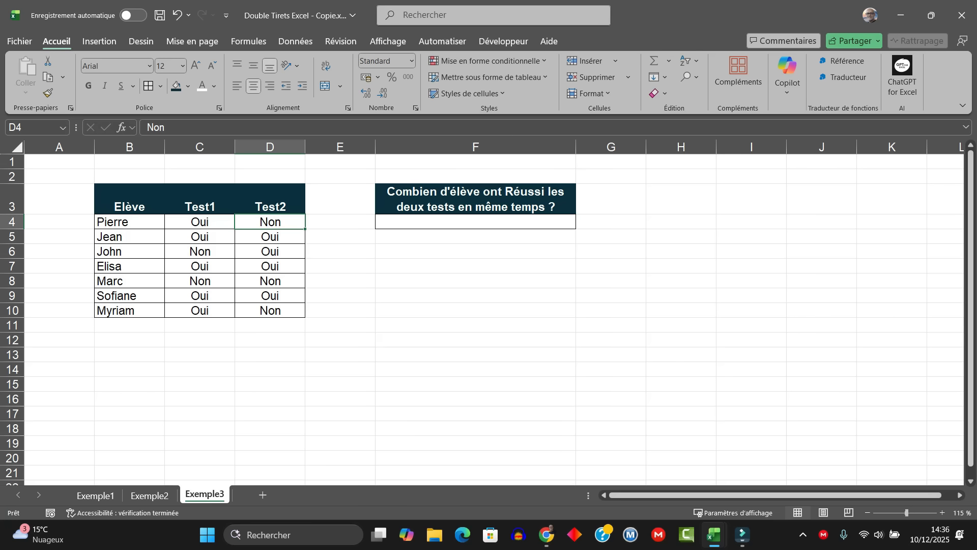
left_click(199, 222)
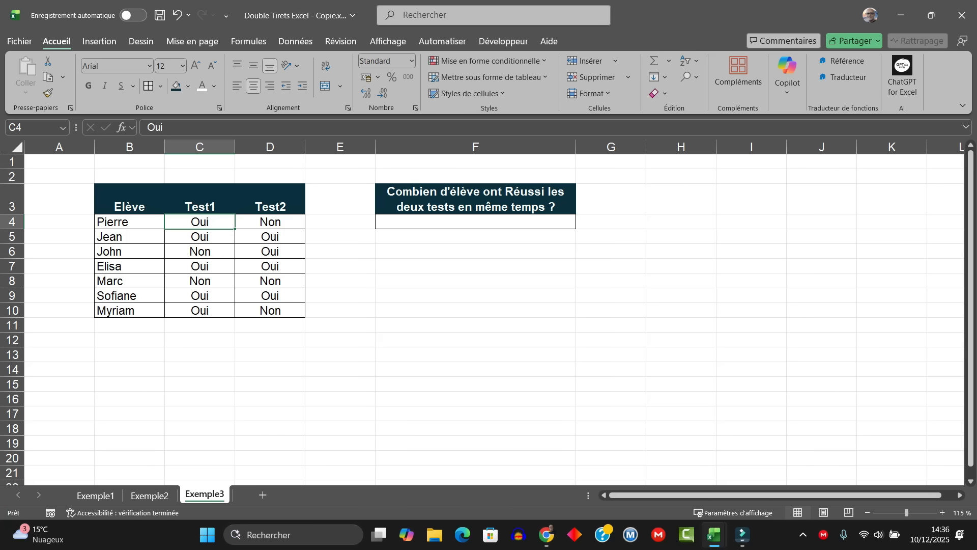
left_click(270, 222)
left_click_drag(129, 237, 270, 237)
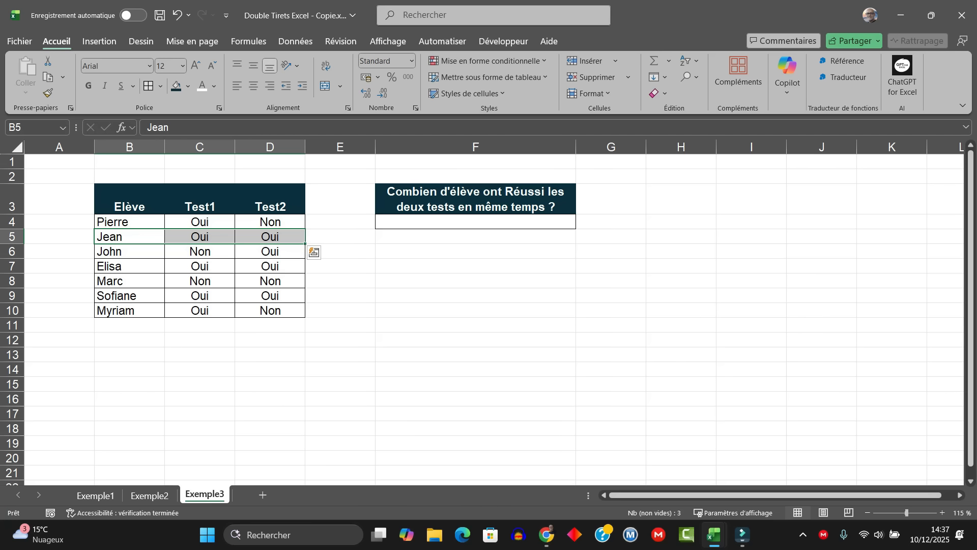
left_click_drag(130, 267, 270, 266)
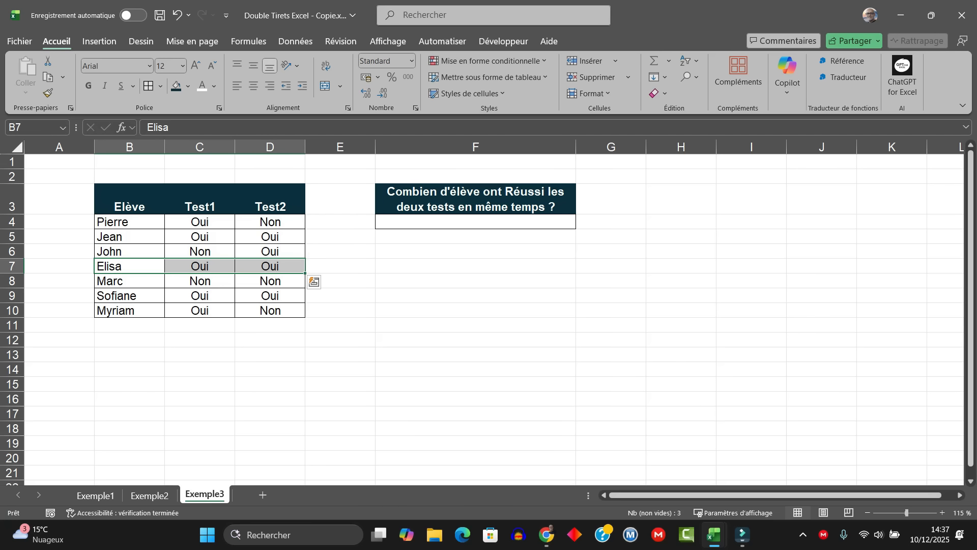
left_click_drag(129, 295, 270, 296)
Enter the formula =C4:C10="Oui" in cell F4 to test the Test1 results
left_click(475, 222)
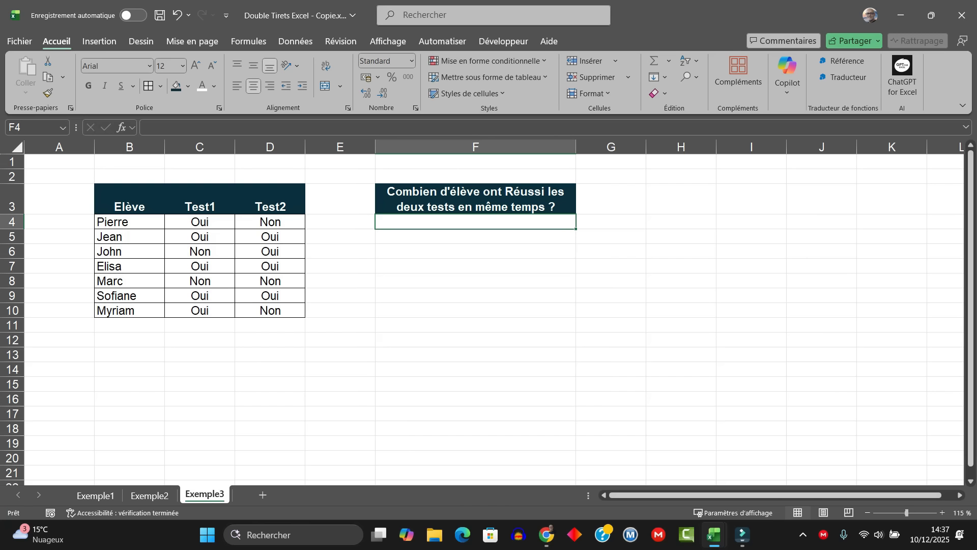
type("=")
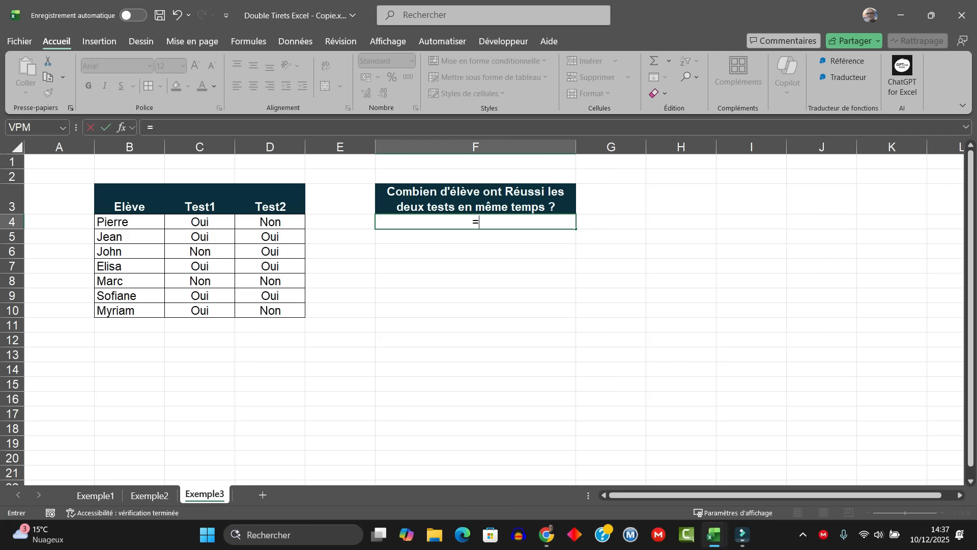
left_click_drag(199, 222, 219, 311)
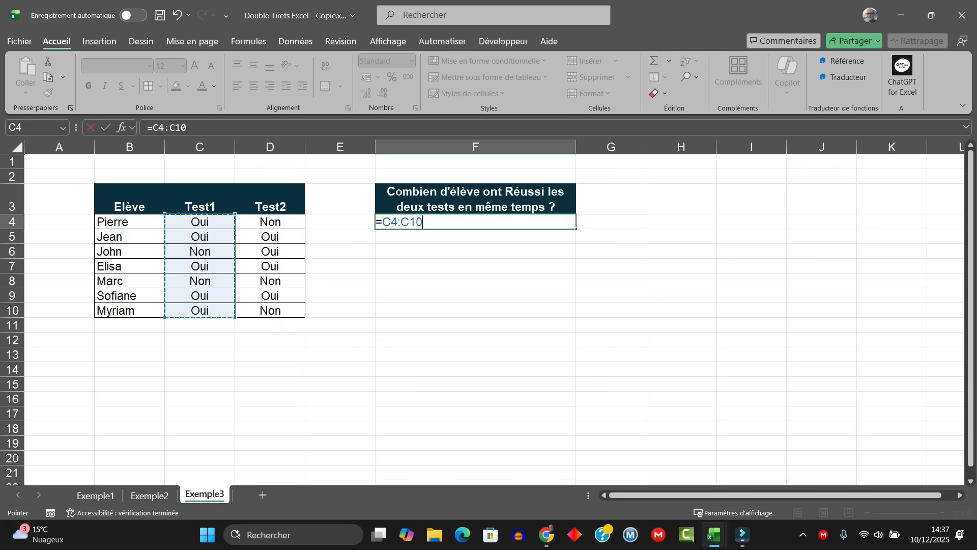
type("=")
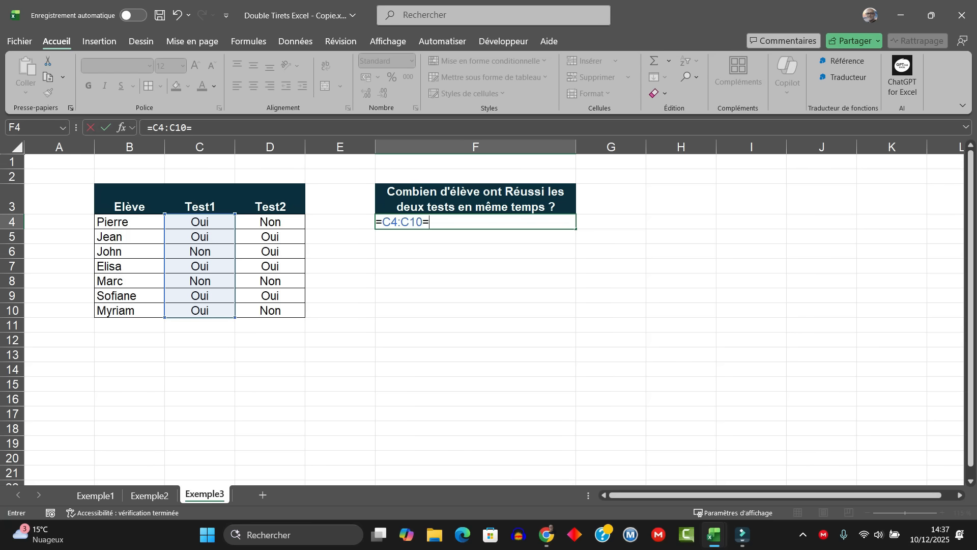
type("\"OUI")
key("BackSpace")
key("BackSpace")
type("ui\"")
key("Return")
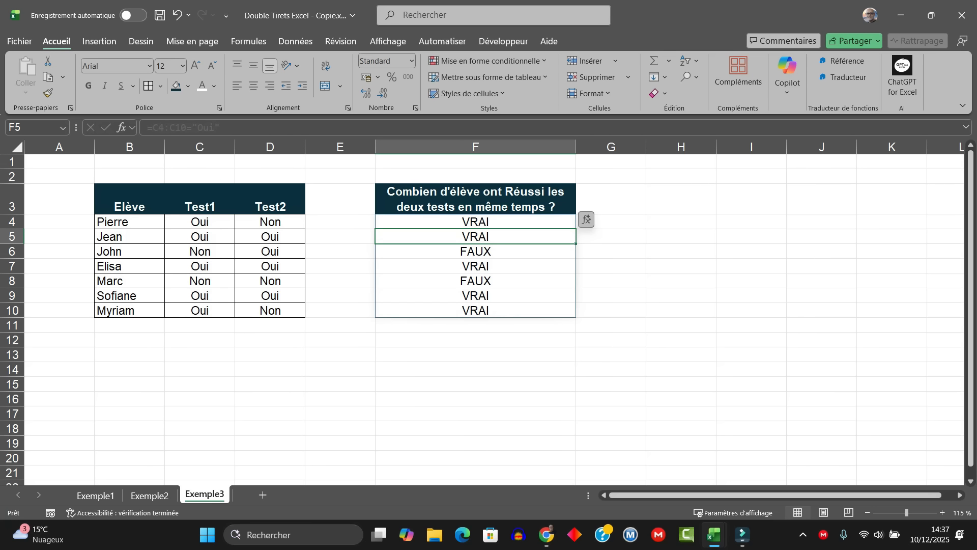
Extend the F4 formula with a Test2 condition so it reads =C4:C10="Oui";D4:D10="Oui"
key("Up")
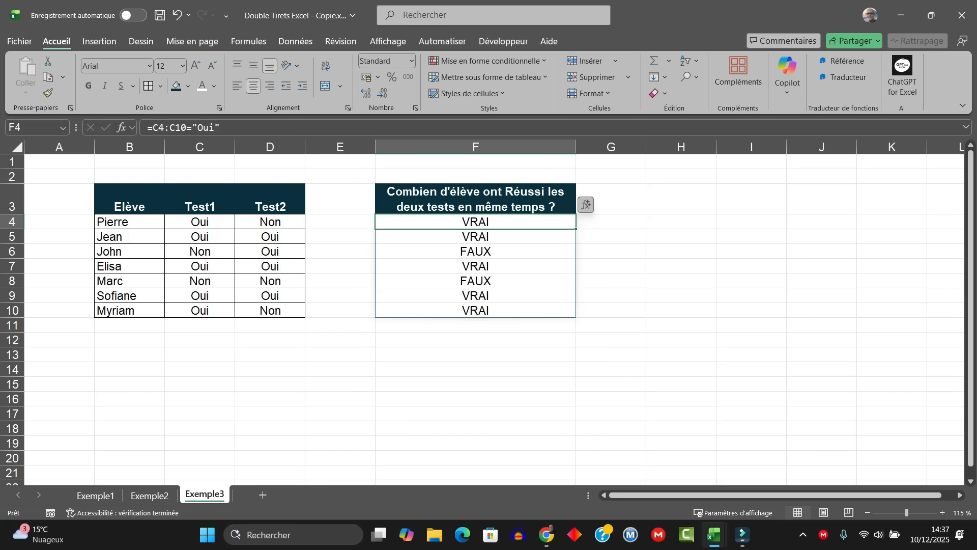
key("alt+Tab")
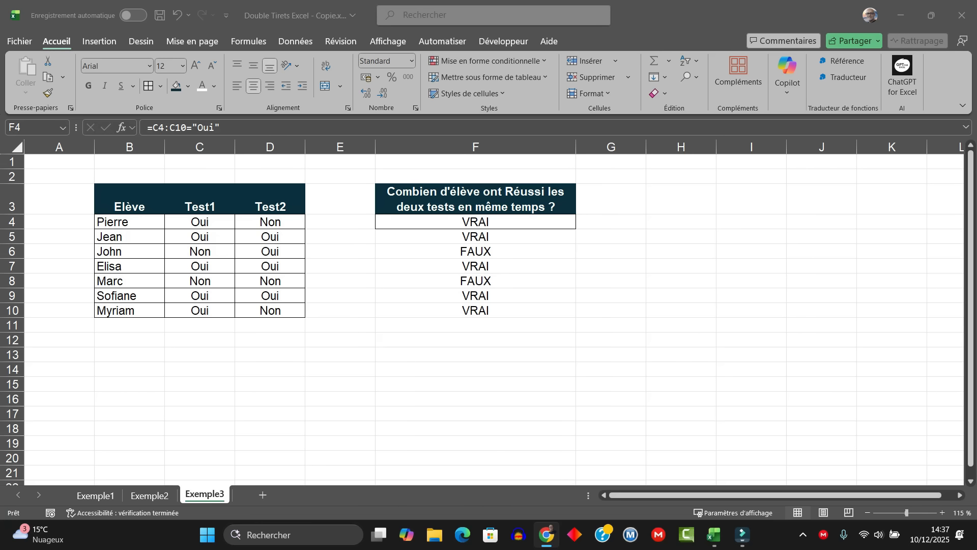
left_click(449, 222)
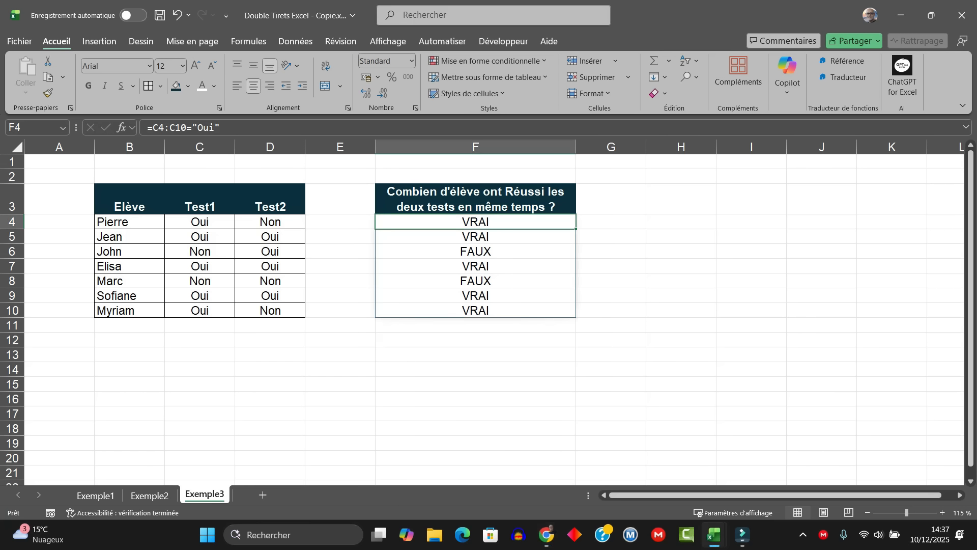
double_click(449, 222)
left_click(456, 222)
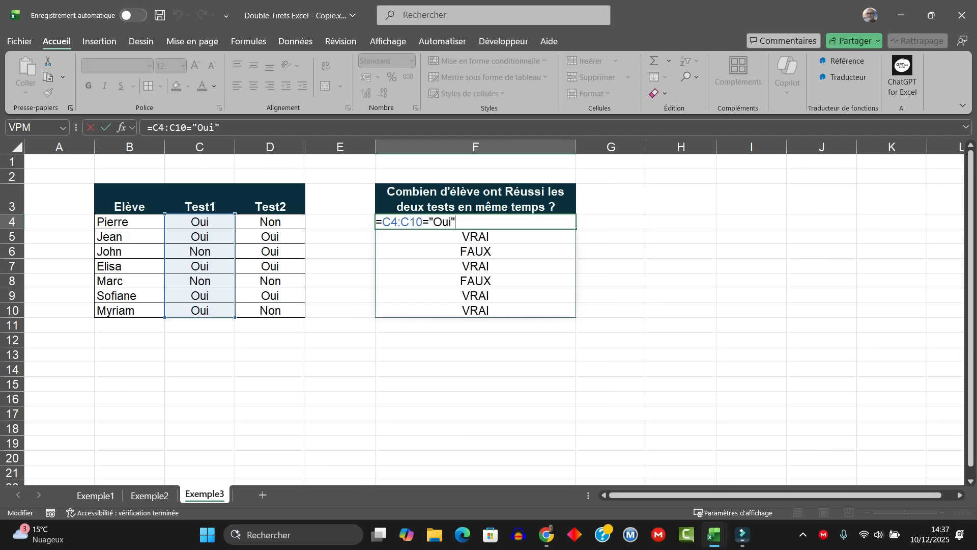
type(";")
left_click_drag(271, 222, 272, 311)
type("=\"")
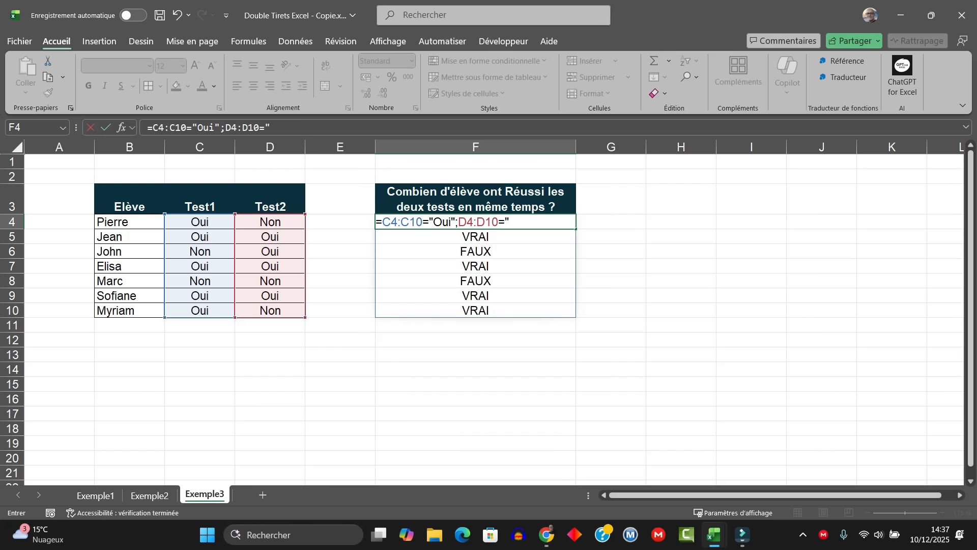
type("Oui\"")
key("Return")
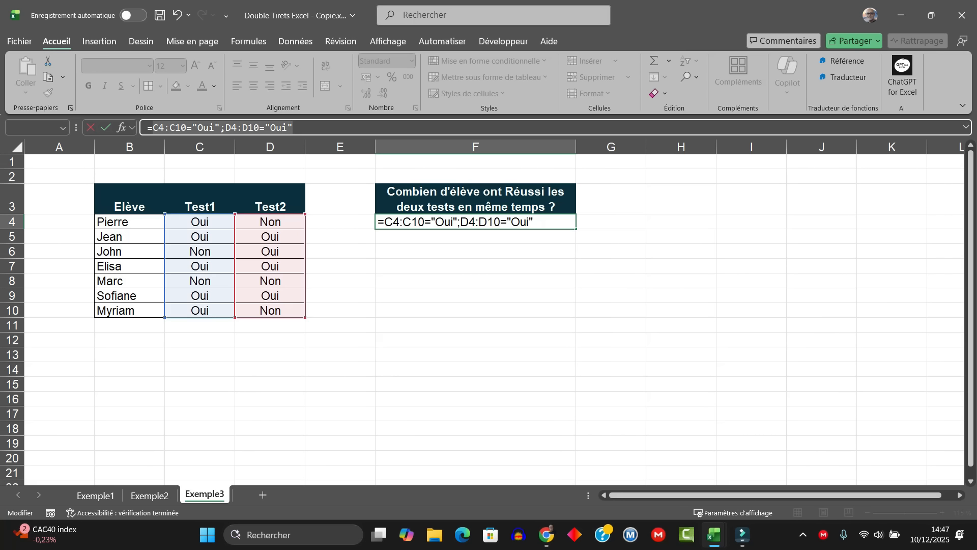
Enclose each condition of the F4 formula in its own parentheses: =(C4:C10="Oui");(D4:D10="Oui")
left_click(383, 222)
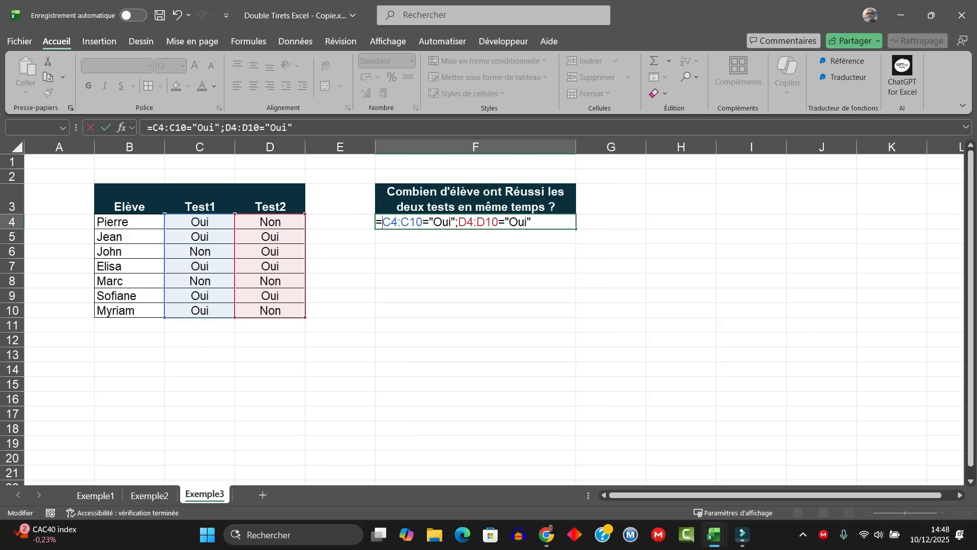
type("(")
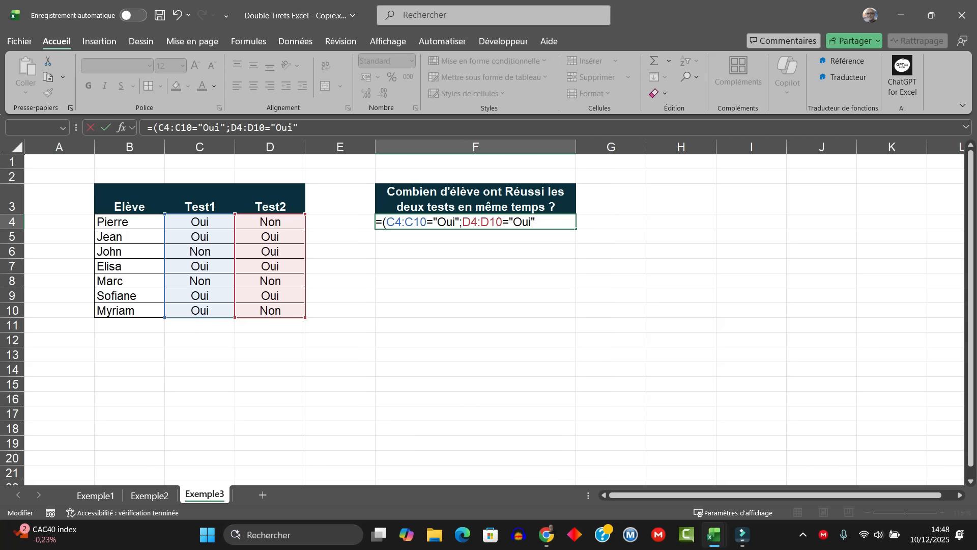
left_click(224, 127)
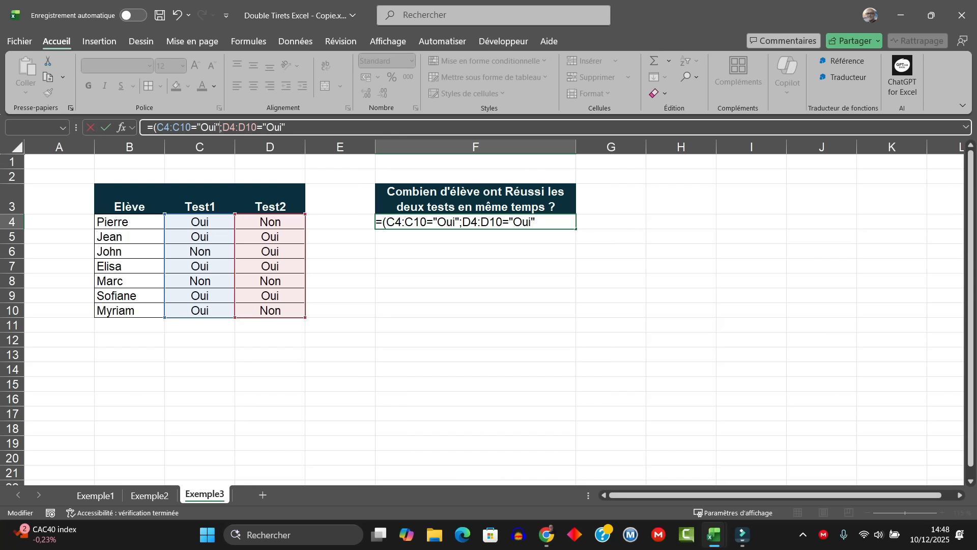
type(")")
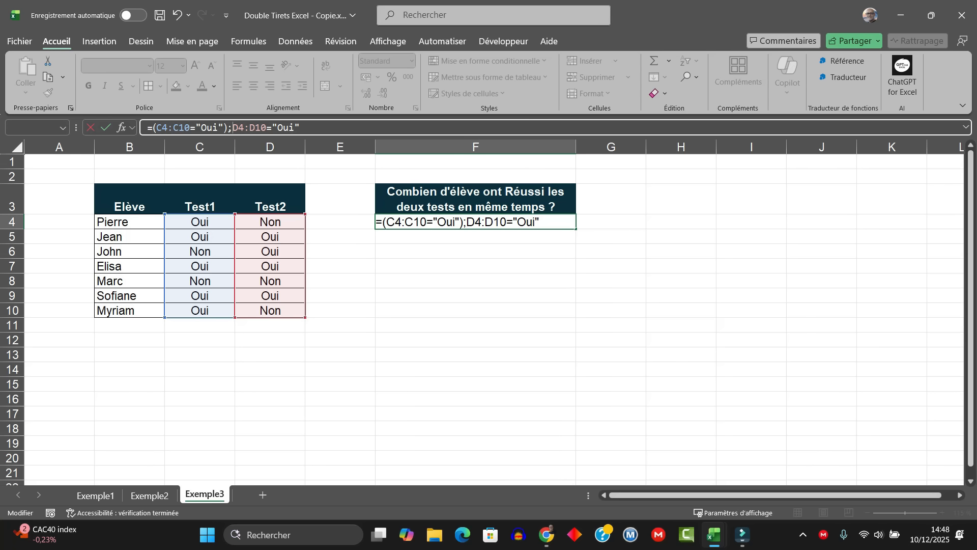
type("(")
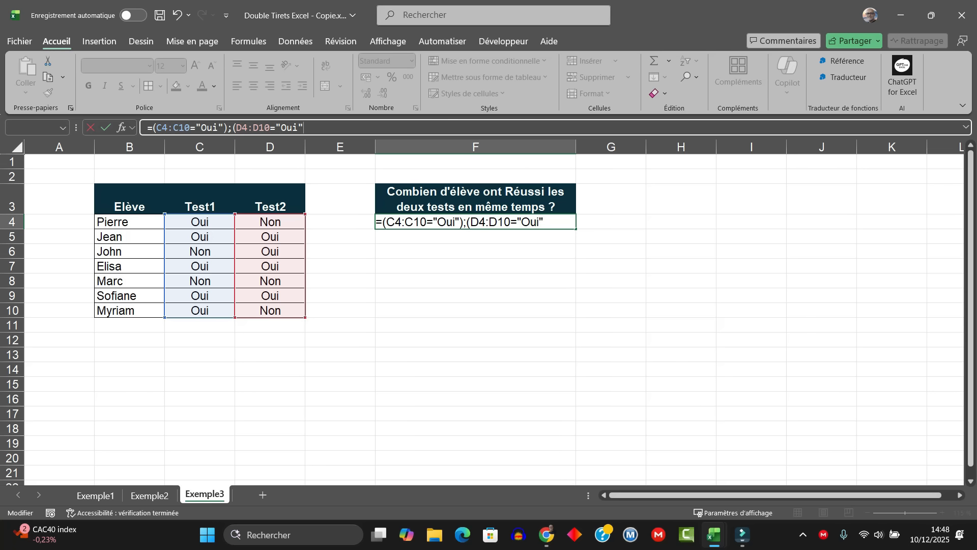
type(")")
key("Return")
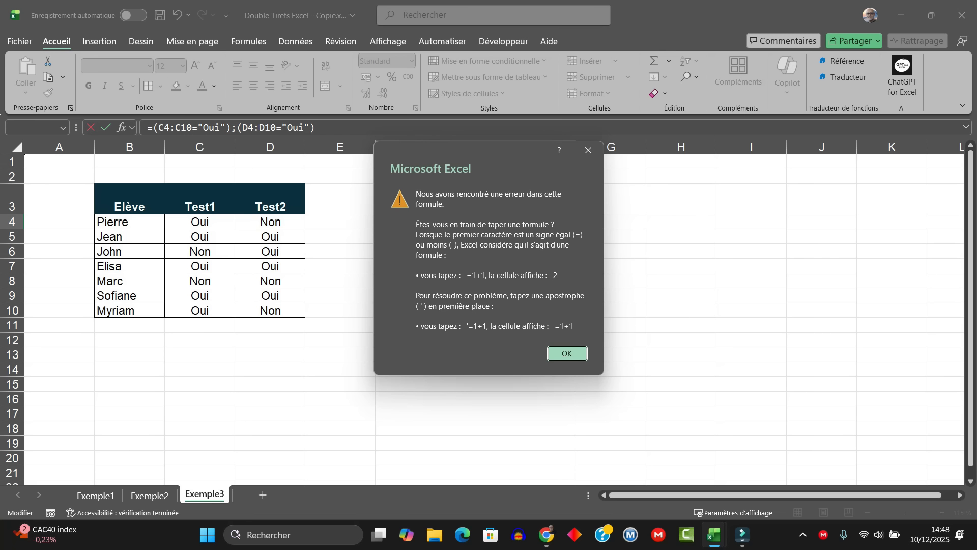
key("Return")
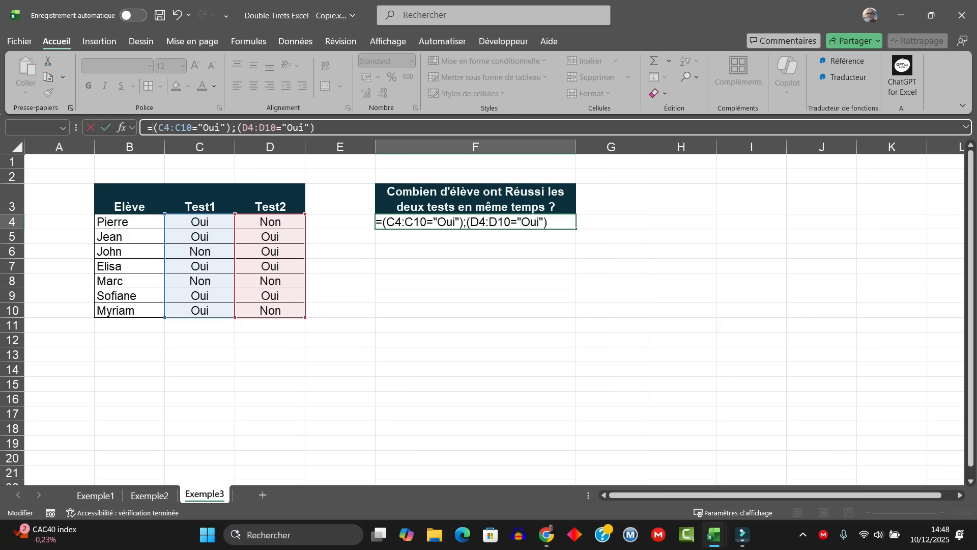
Wrap the F4 conditions in SOMMEPROD with a double minus on the second only: =SOMMEPROD((C4:C10="Oui");--(D4:D10="Oui"))
type("SOMMEPROD(")
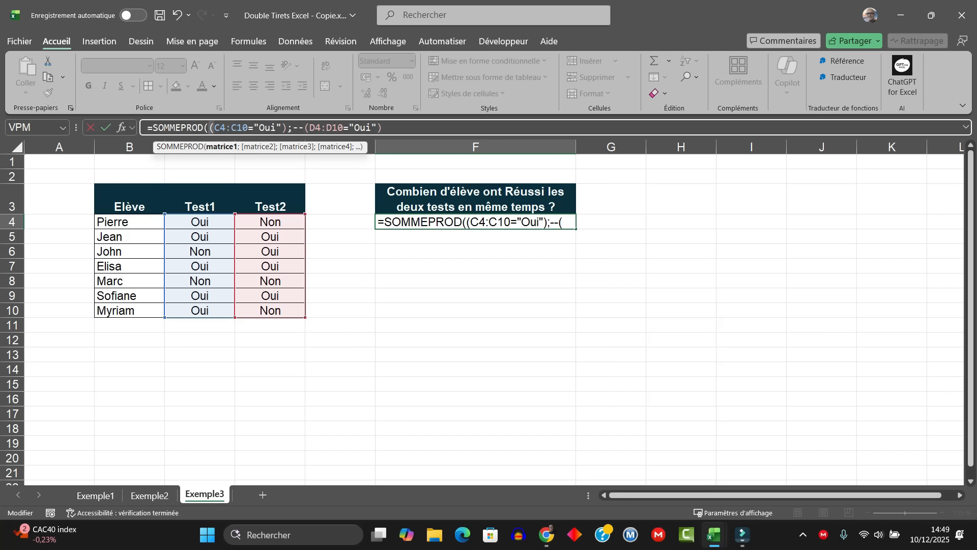
key("End")
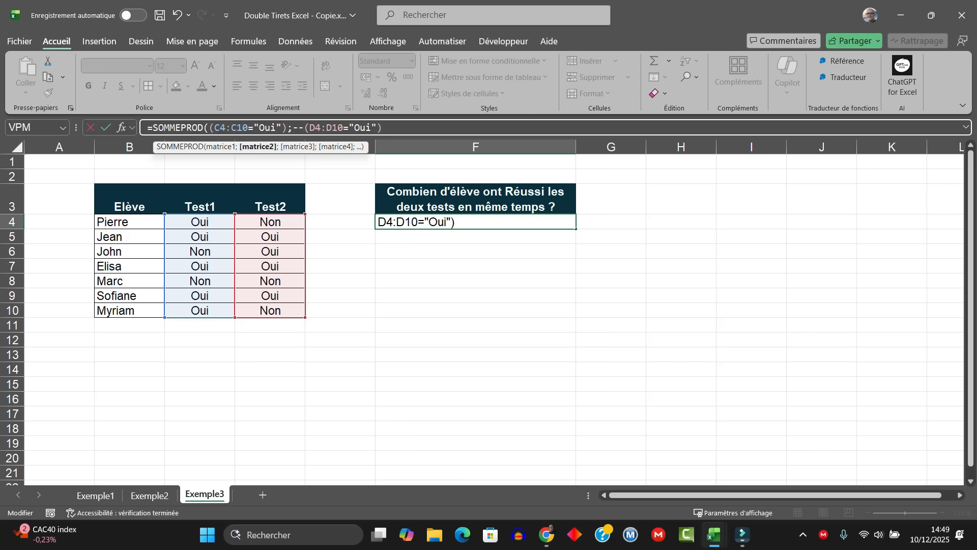
type(")")
key("Return")
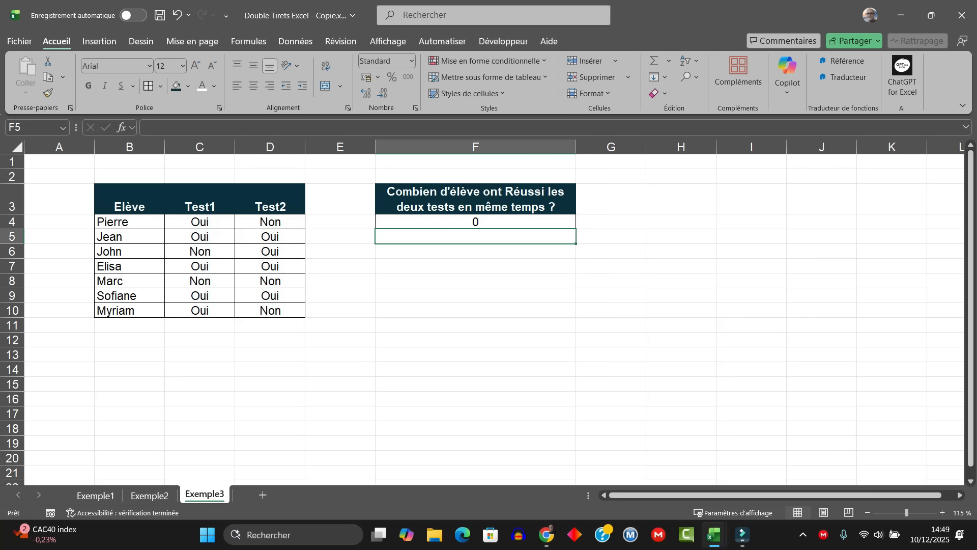
Add a double minus before the Test1 condition in F4, giving =SOMMEPROD(--(C4:C10="Oui");--(D4:D10="Oui"))
left_click(475, 222)
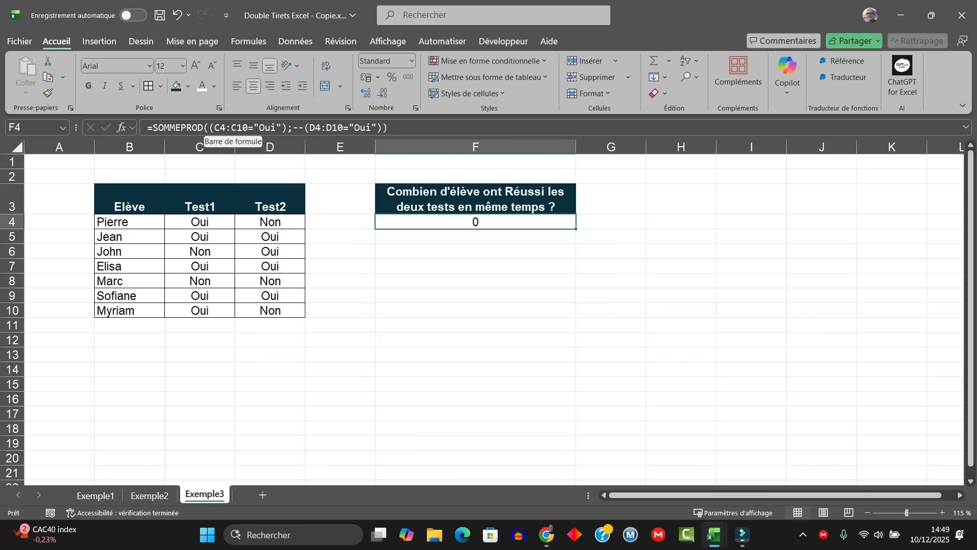
left_click(209, 127)
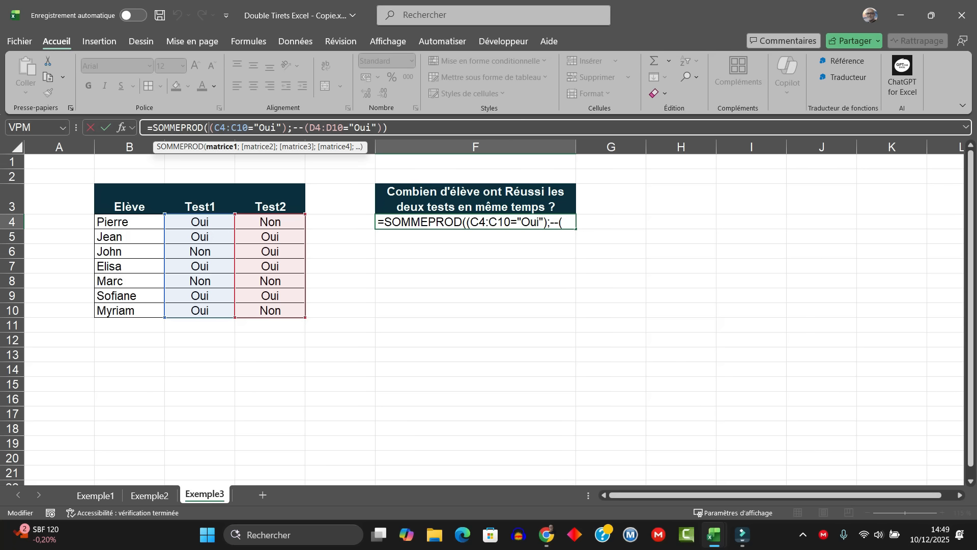
type("--")
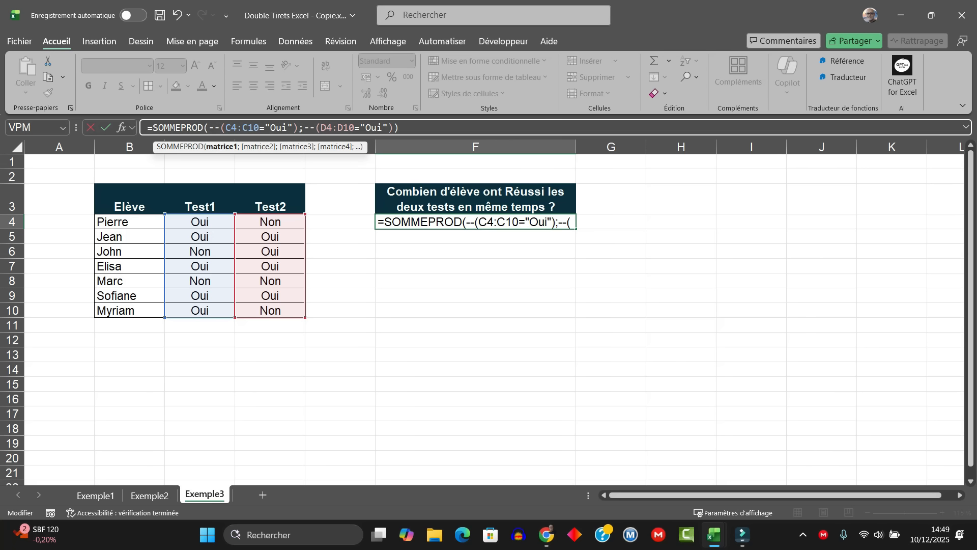
left_click(305, 127)
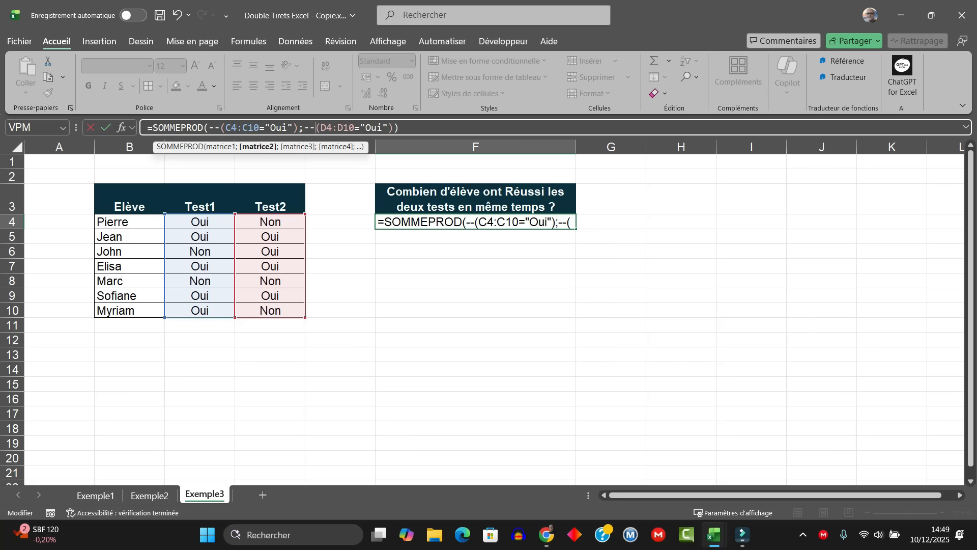
key("Return")
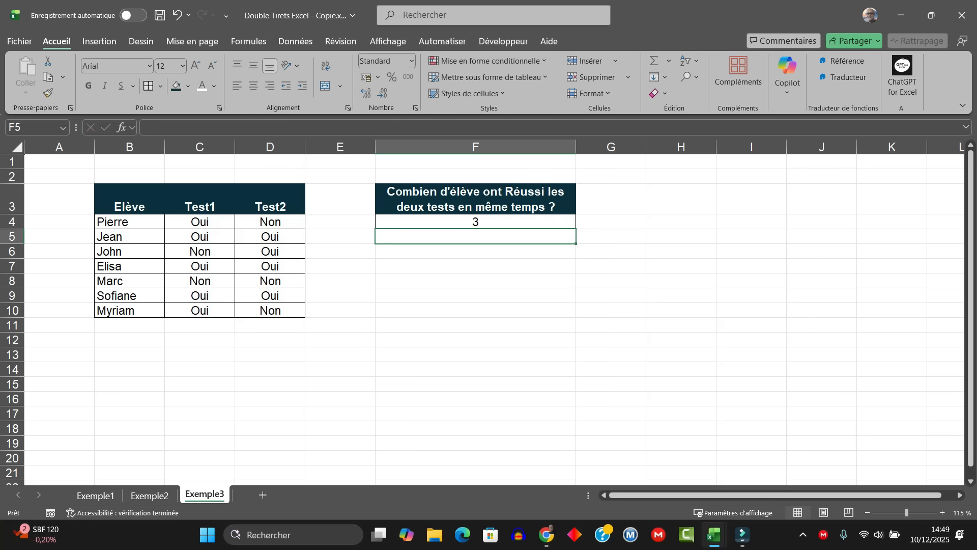
Check the count in F4 against the student rows that have Oui in both tests
left_click(476, 222)
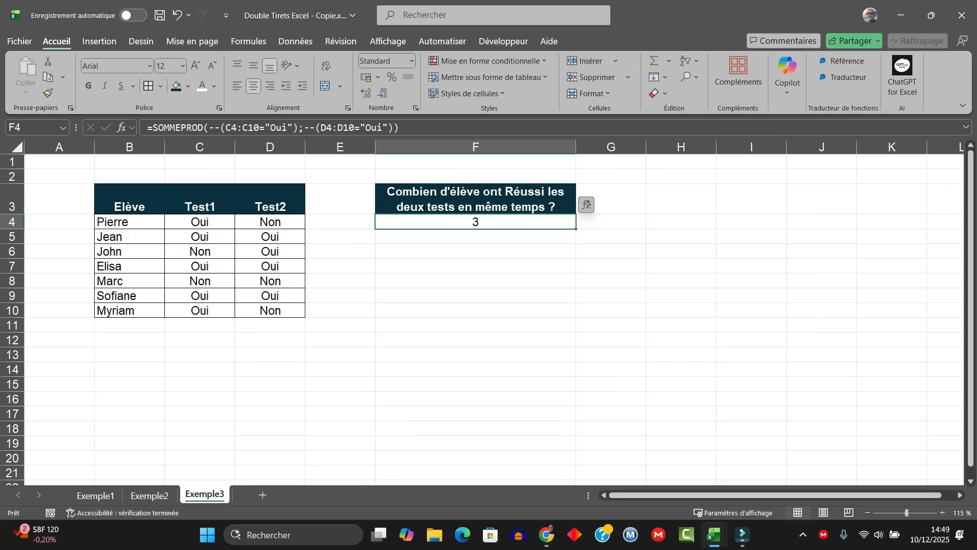
left_click_drag(127, 236, 270, 237)
left_click_drag(130, 267, 270, 266)
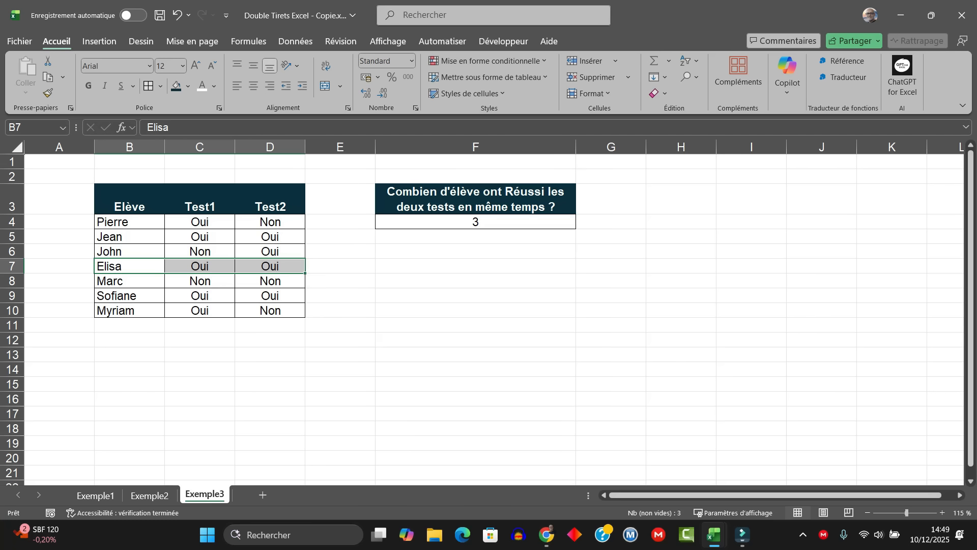
left_click_drag(129, 296, 270, 296)
left_click(475, 222)
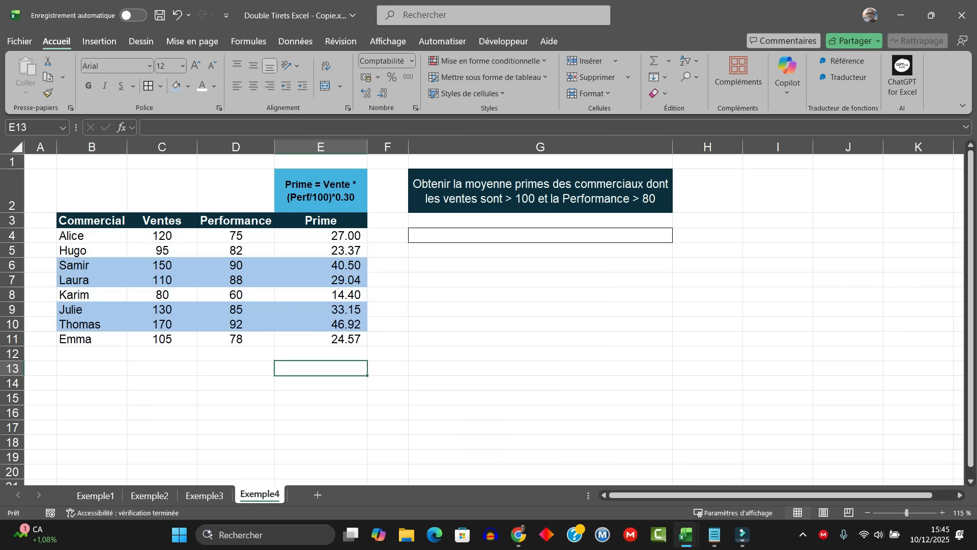
Examine the Ventes, Performance and Prime values in row 6 and the prime formula in E4
left_click(162, 266)
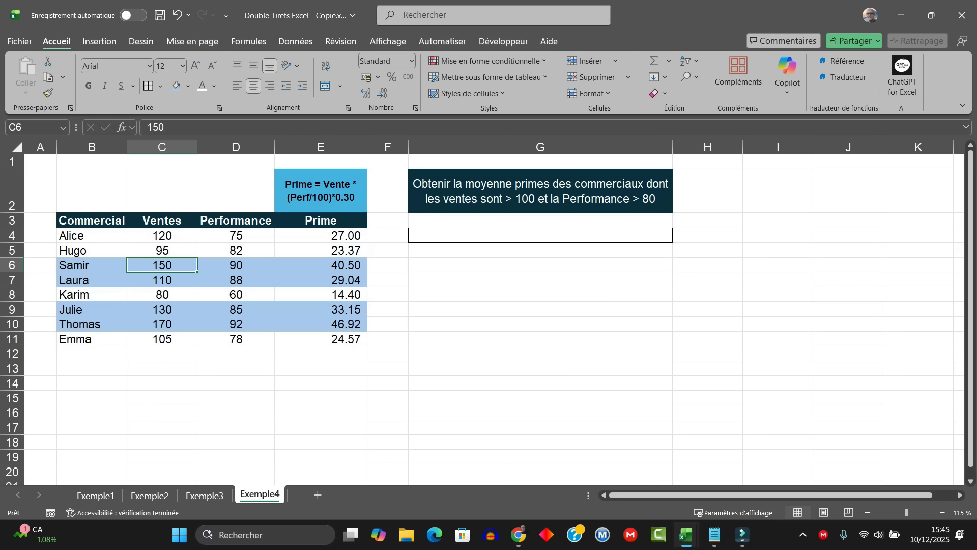
left_click(236, 265)
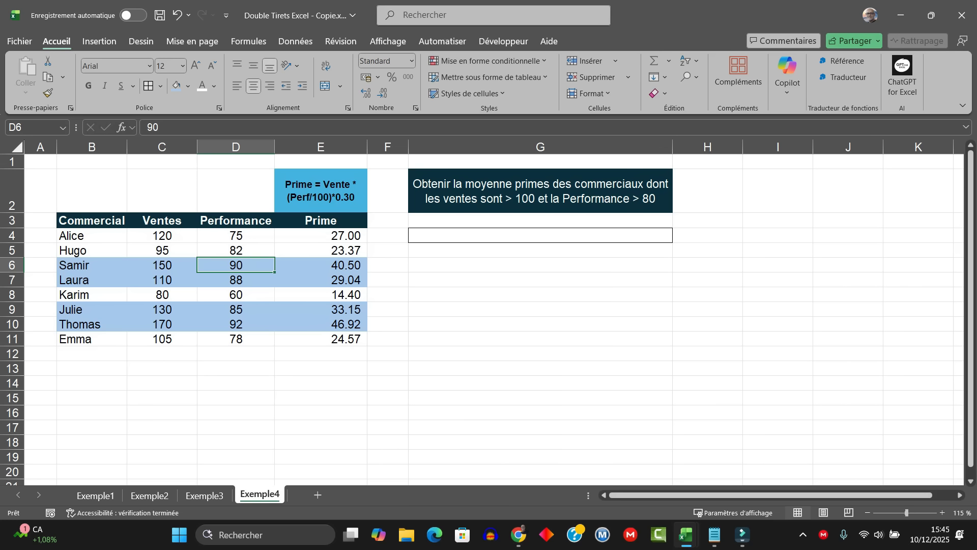
left_click(320, 265)
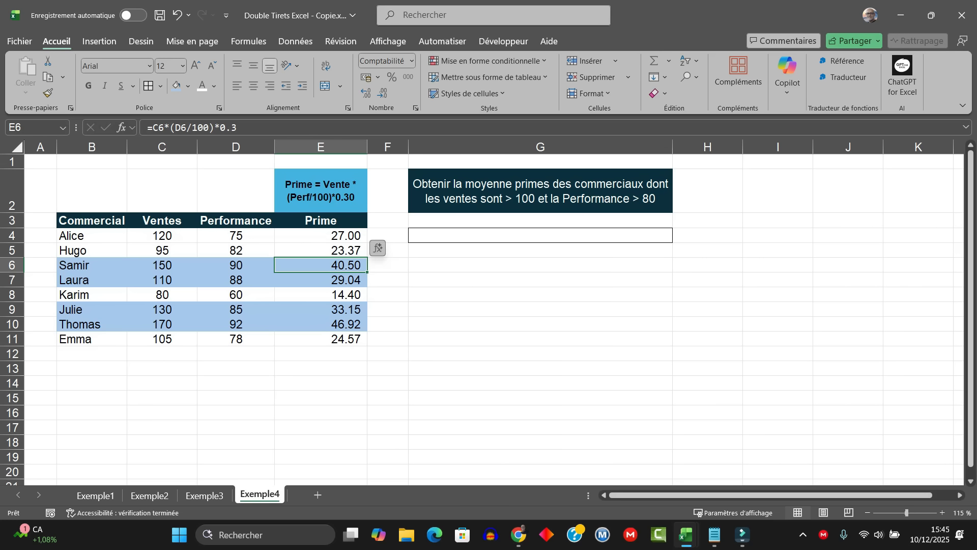
double_click(321, 236)
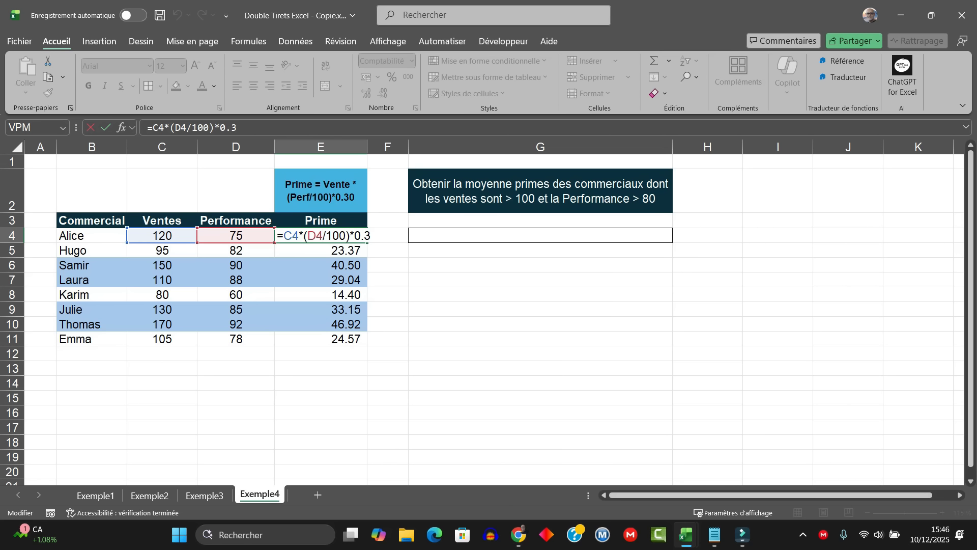
key("Escape")
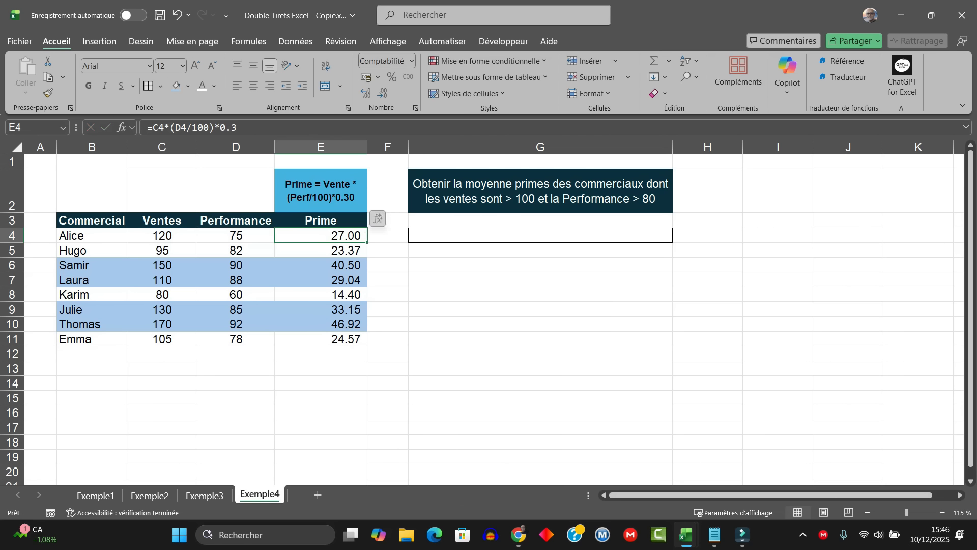
Average the highlighted primes in E13 with =MOYENNE(E6:E7;E9:E10) as a reference, and clear the cell after reading it
left_click(321, 368)
type("=")
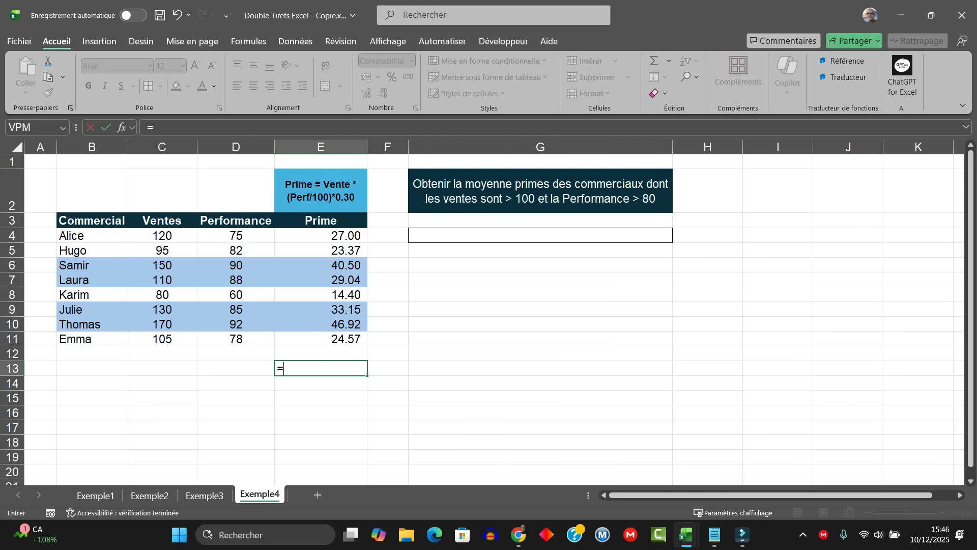
type("moyenne(")
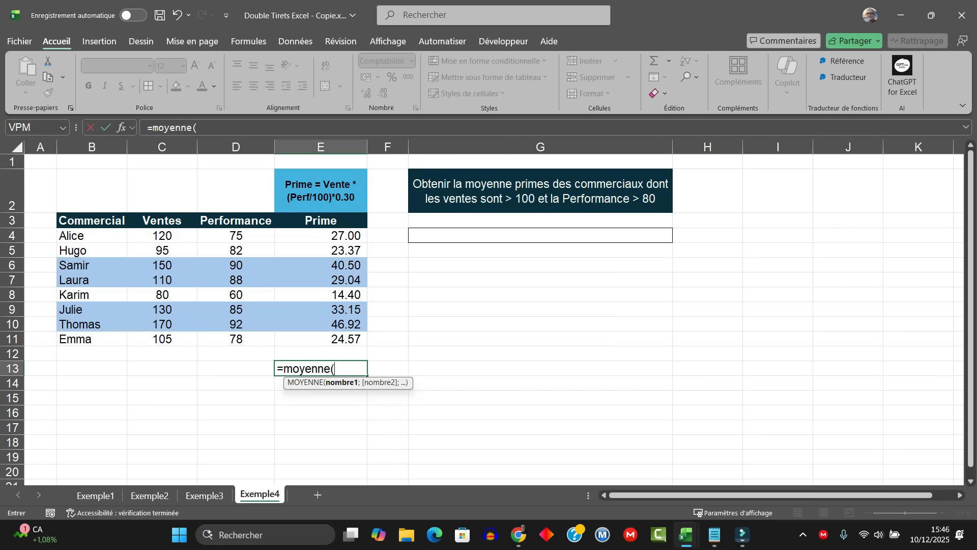
left_click_drag(346, 265, 359, 283)
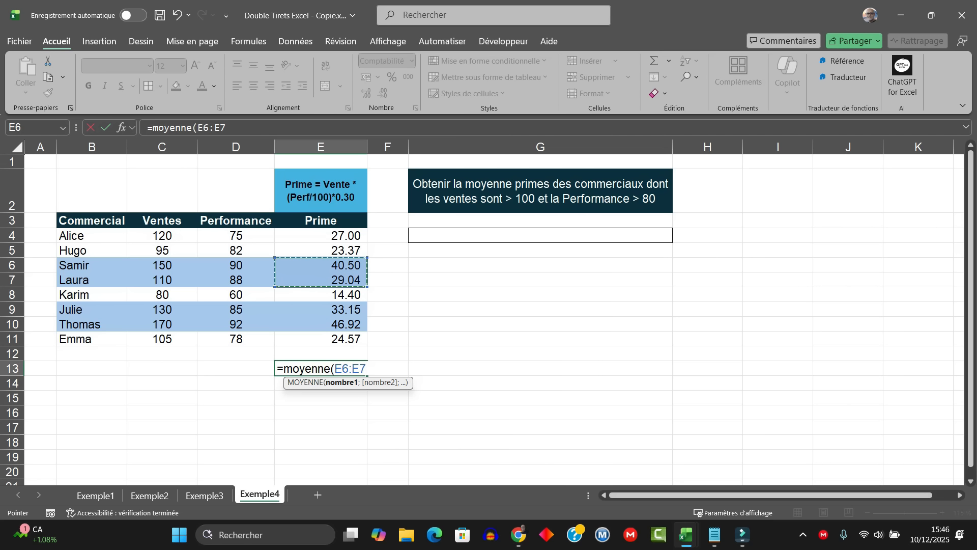
type(";")
left_click_drag(346, 309, 350, 325)
key("Return")
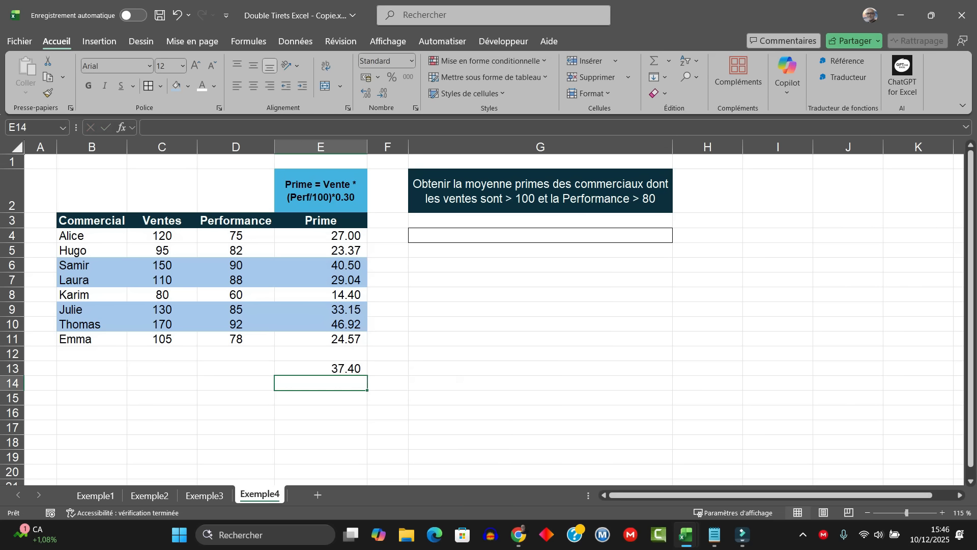
key("Up")
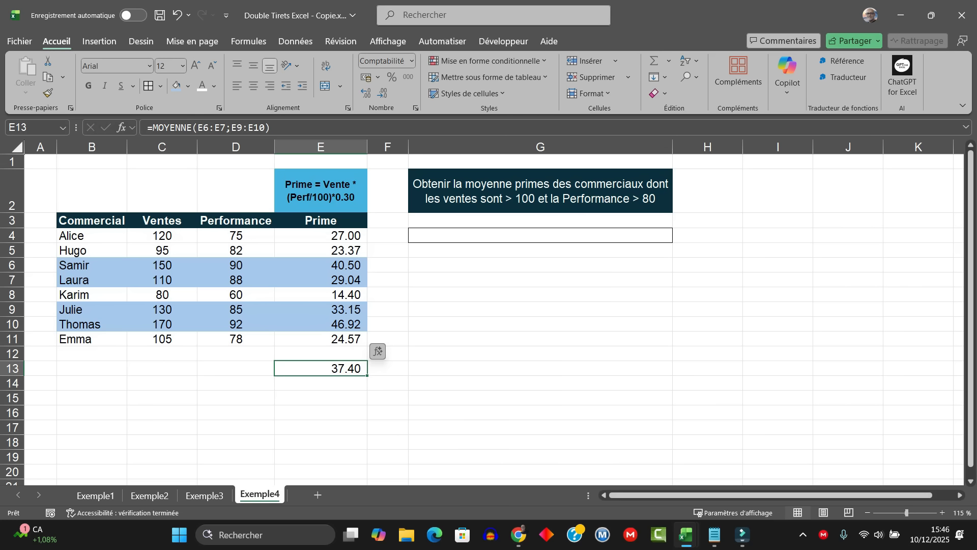
key("Delete")
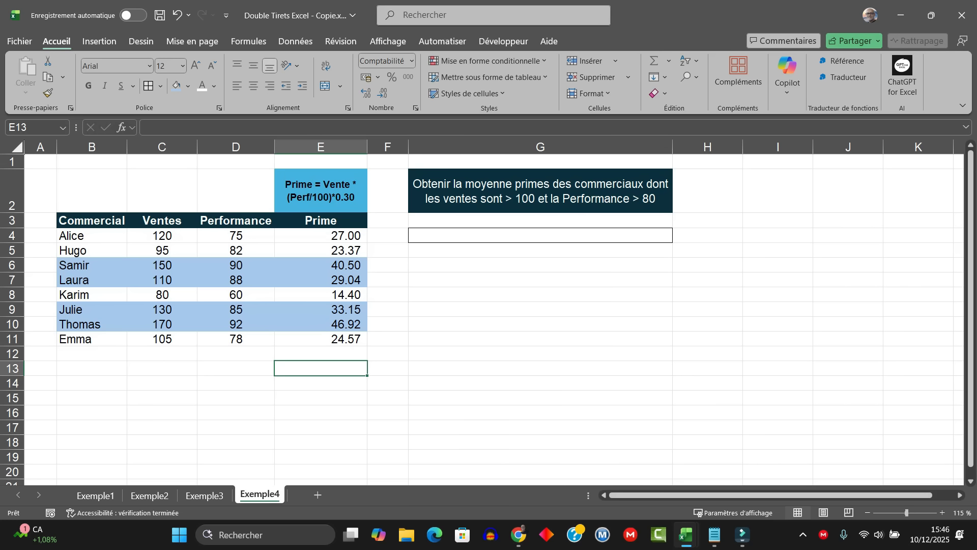
Begin a SOMMEPROD formula in G4 with the sales condition: =SOMMEPROD(--(C4:C11>100);
left_click(540, 235)
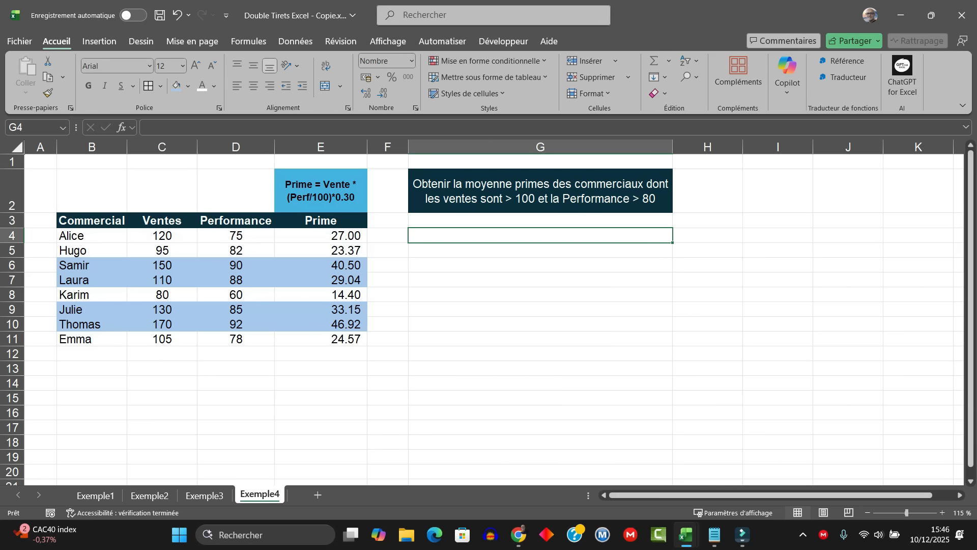
type("=")
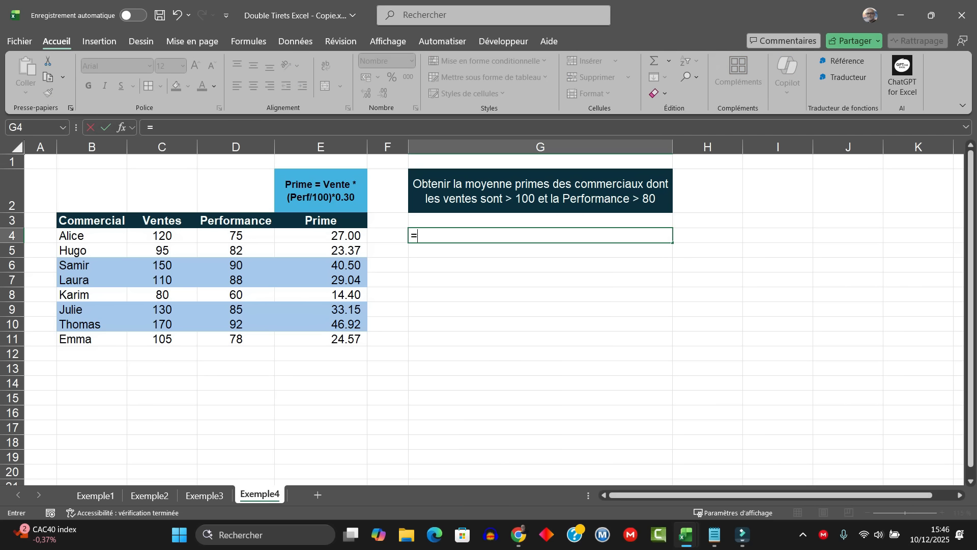
type("some")
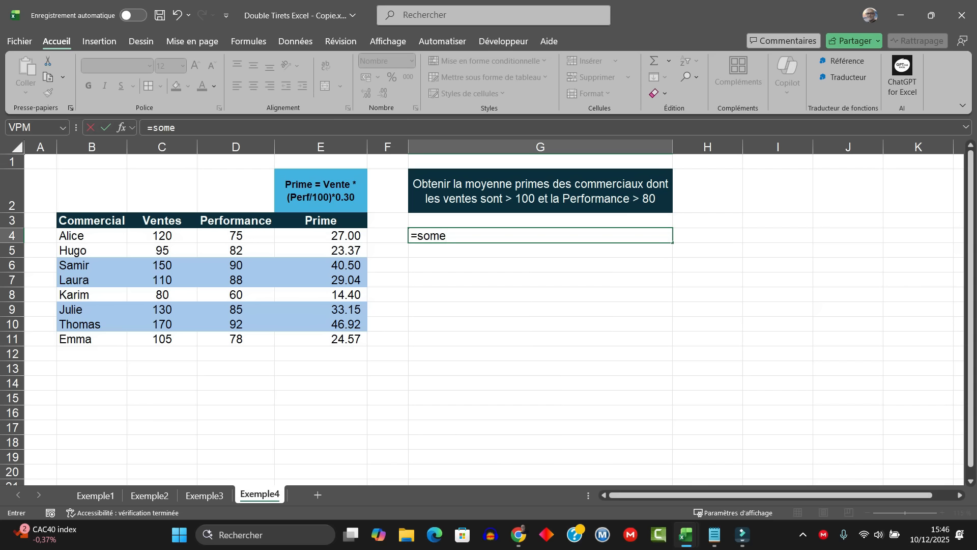
key("BackSpace")
type("mepro")
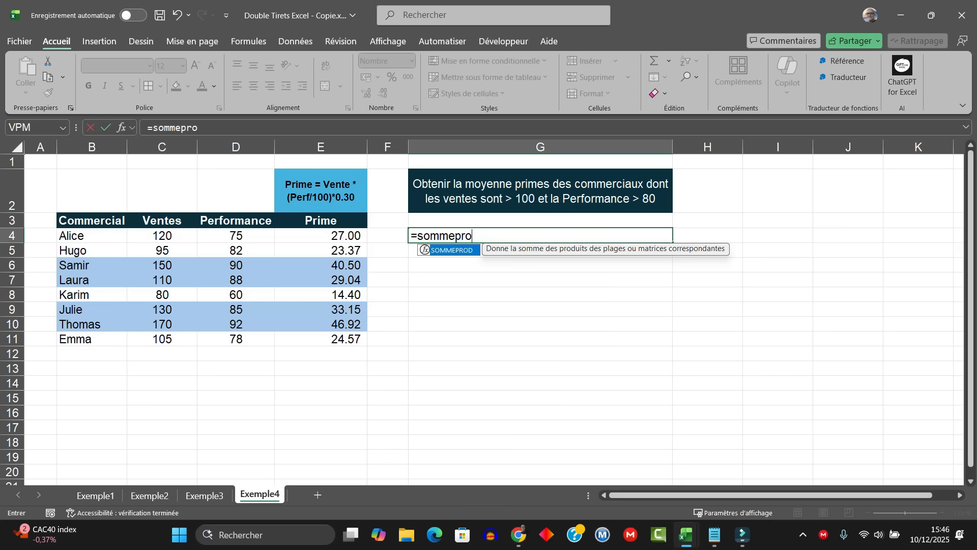
key("Tab")
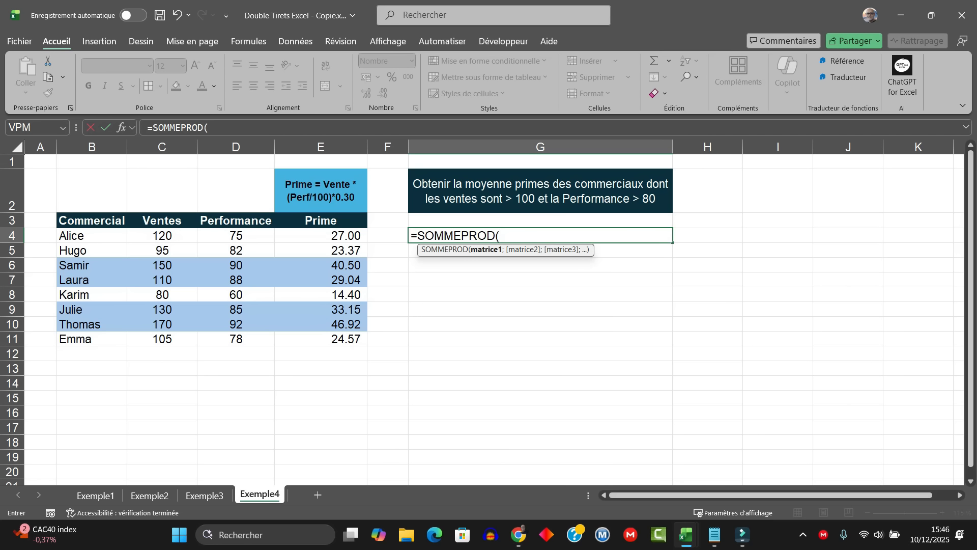
type("--(")
left_click_drag(162, 236, 163, 339)
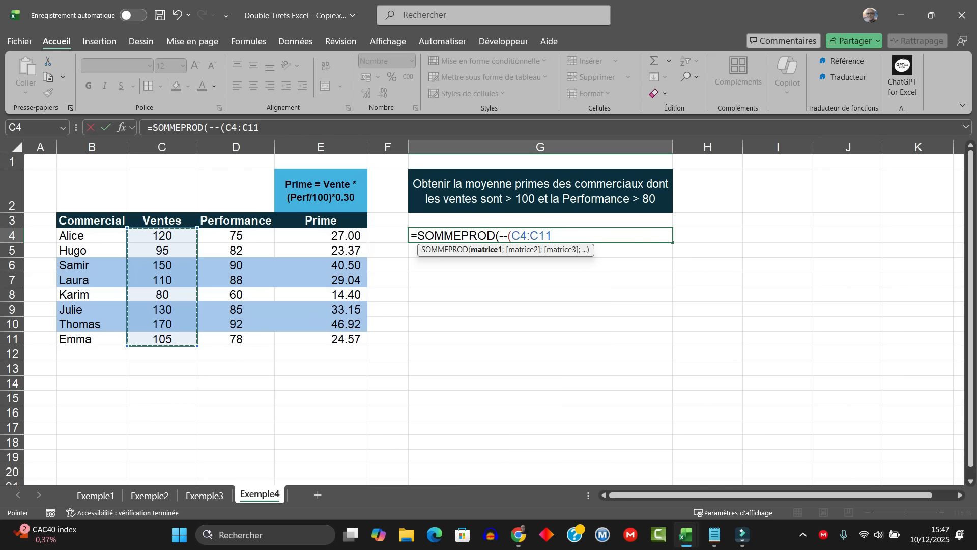
type(">")
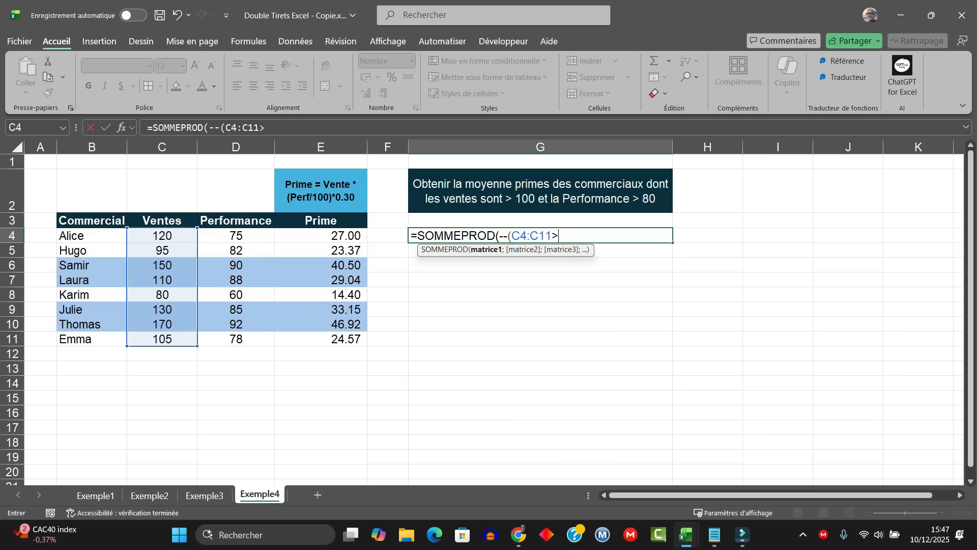
type("100);")
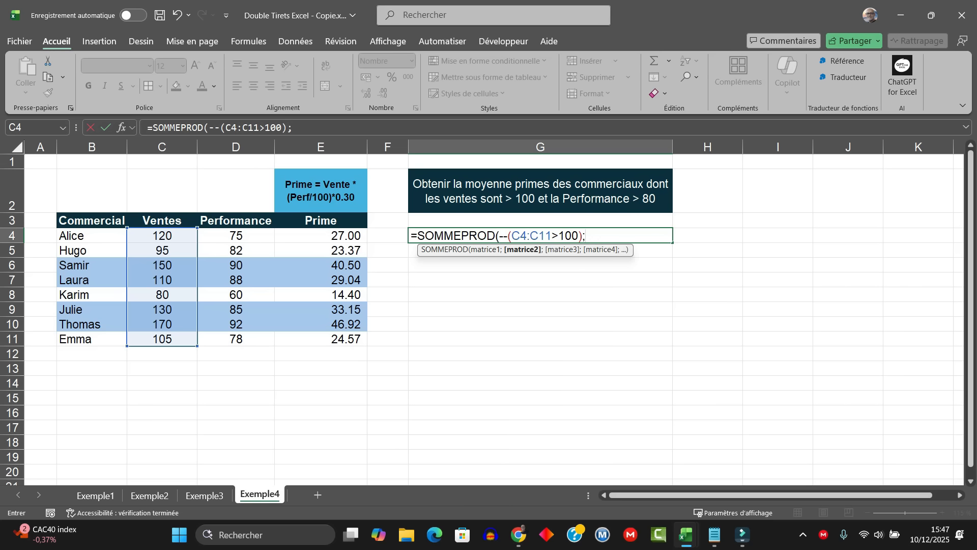
Evaluate the C4:C11>100 condition in place within the G4 formula and discard the entry
double_click(569, 236)
left_click_drag(512, 235, 579, 235)
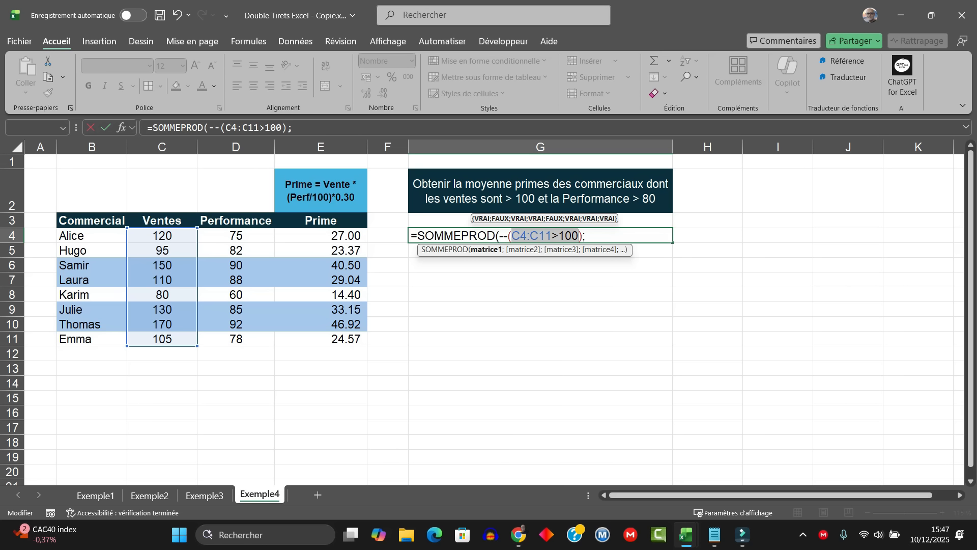
key("F9")
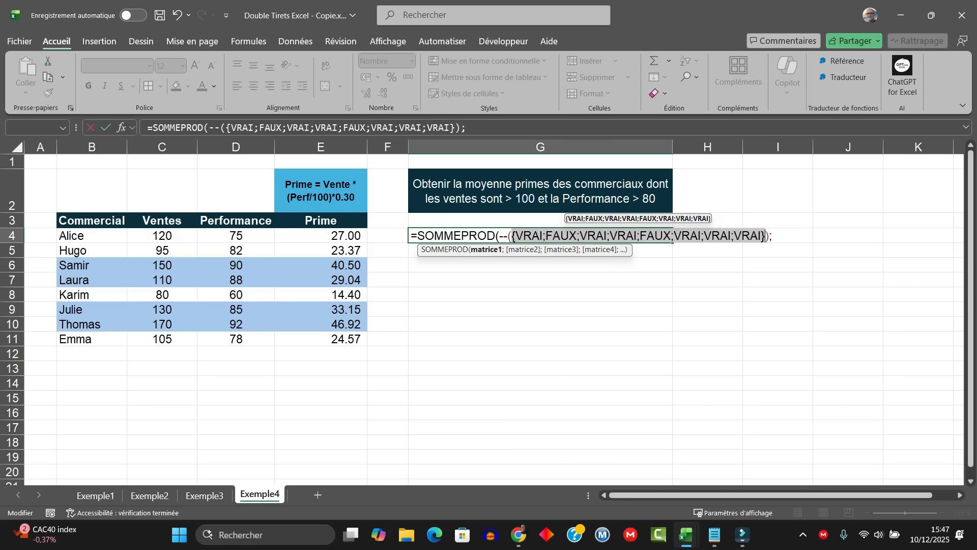
key("Escape")
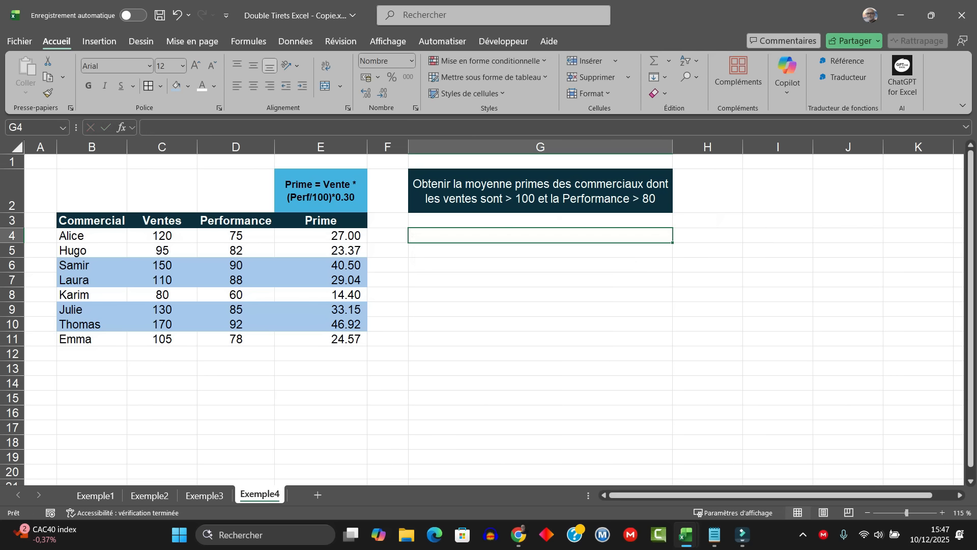
Enter the start of the G4 formula with the Ventes condition as first array: =sommeprod(--(C4:C11>100);
type("=somme")
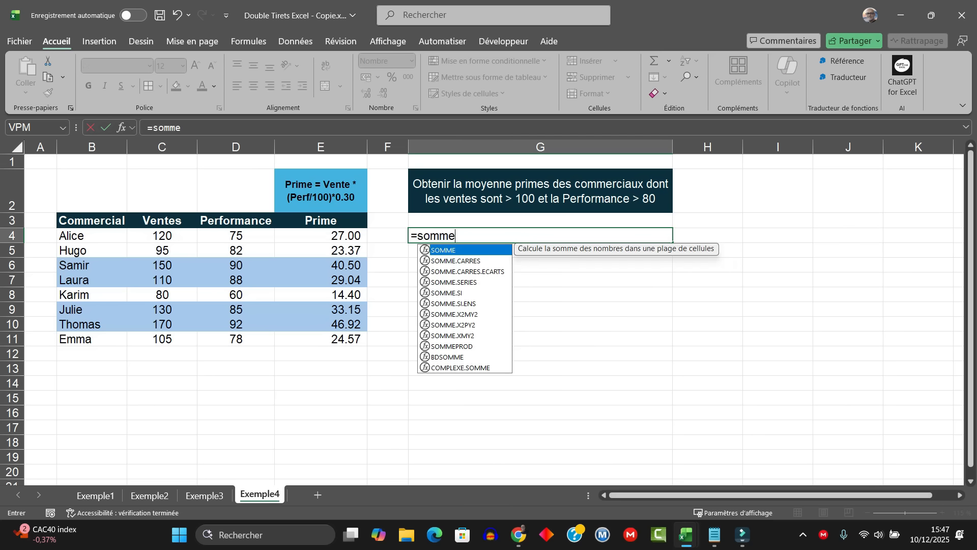
type("prod(")
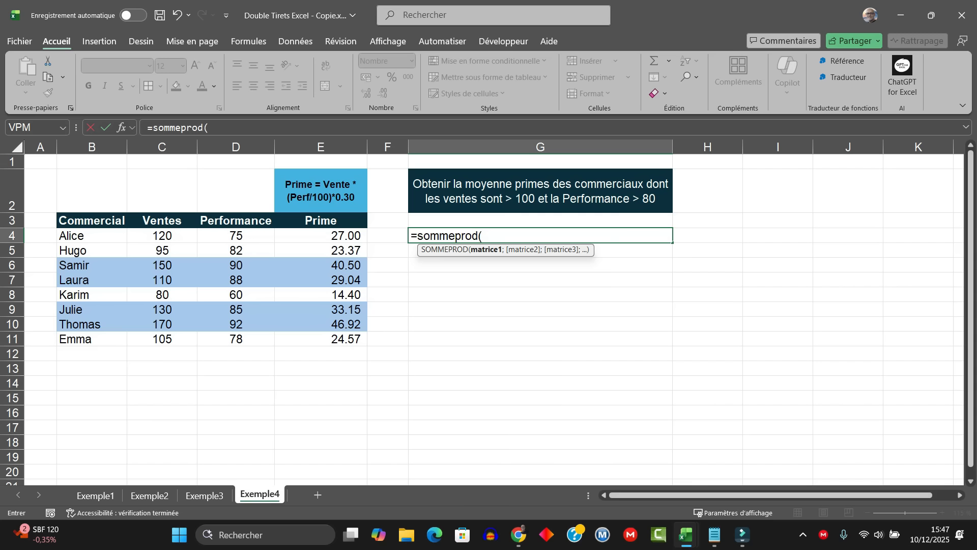
type("--(")
left_click_drag(161, 236, 186, 340)
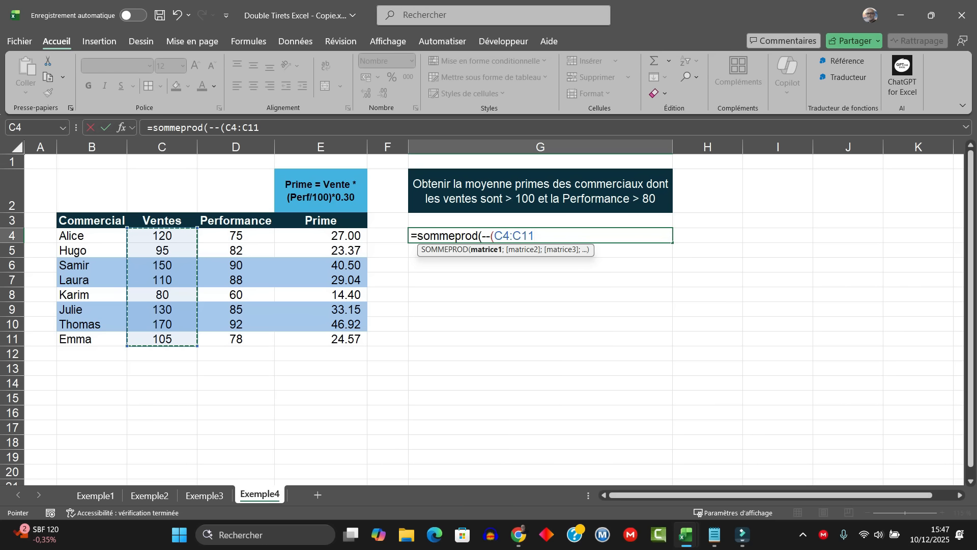
type(">1")
type("00)")
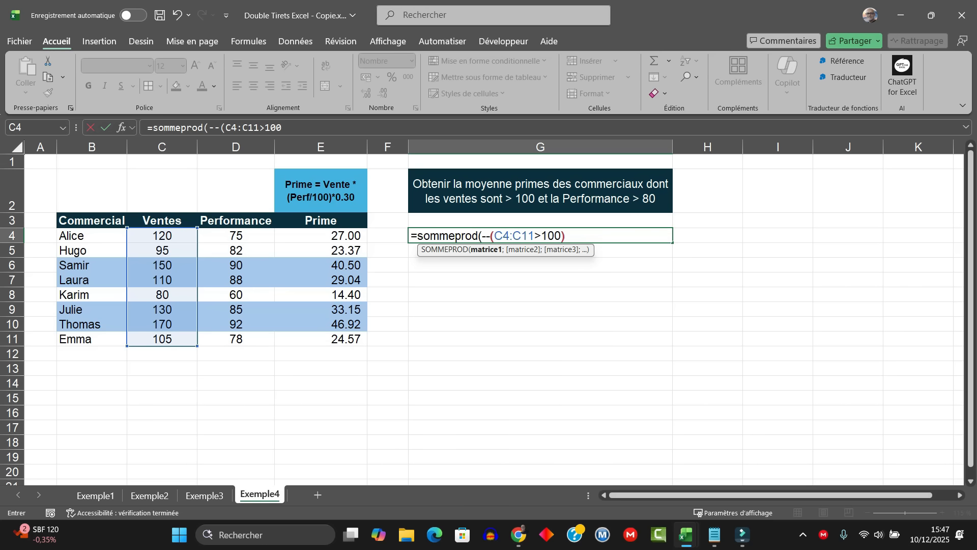
type(";")
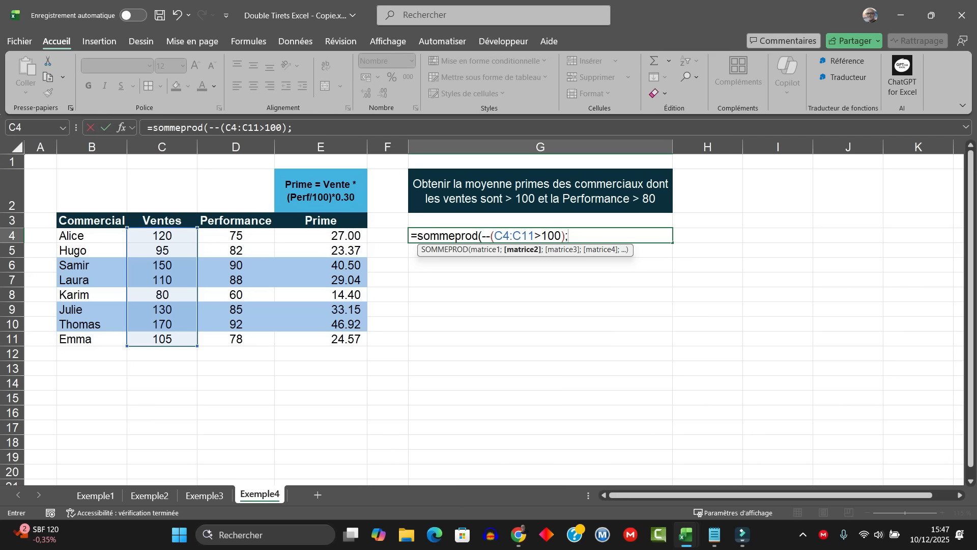
left_click_drag(255, 235, 265, 340)
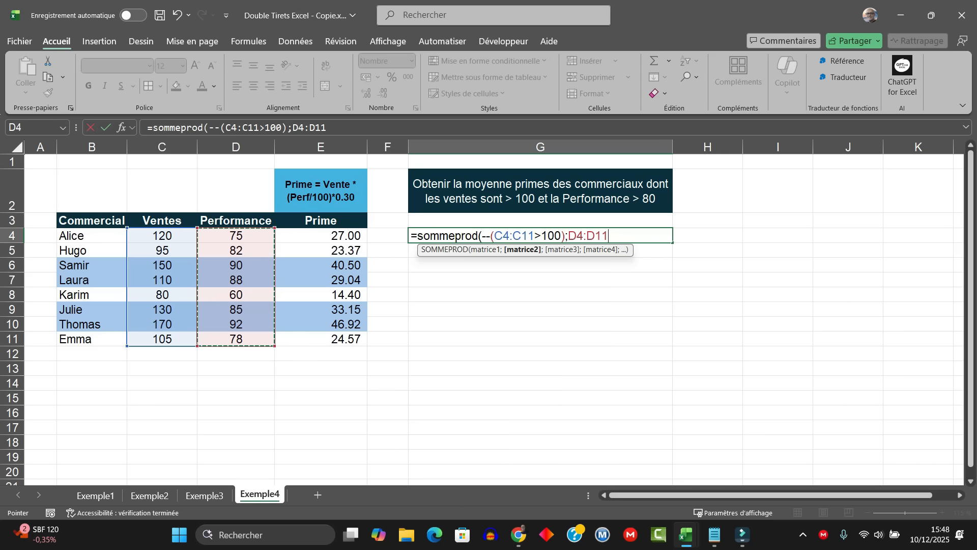
key("BackSpace")
key("BackSpace")
key("BackSpace")
key("BackSpace")
key("BackSpace")
key("BackSpace")
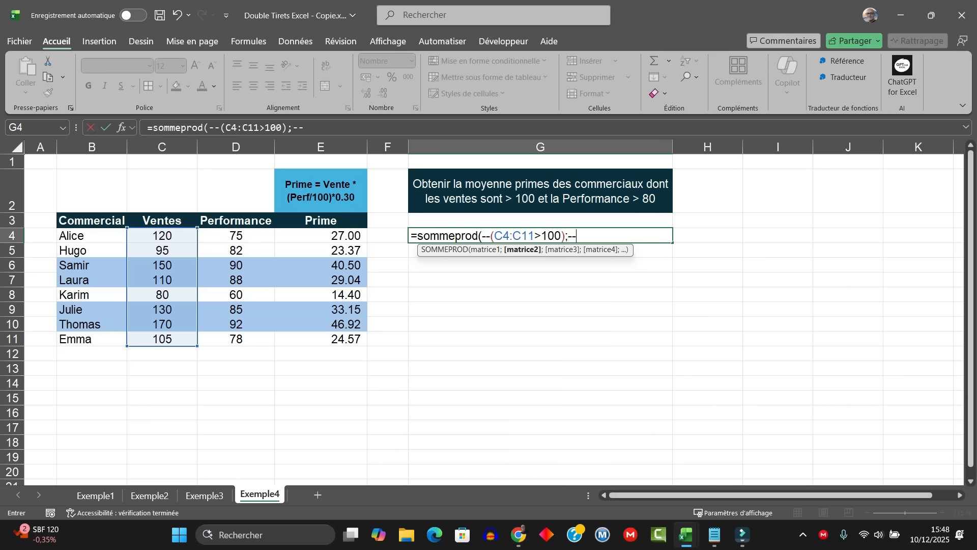
Add the Performance condition --(D4:D11>80) and the Prime range E4:E11 as second and third arrays of the G4 SOMMEPROD
type("--(")
left_click_drag(236, 235, 260, 340)
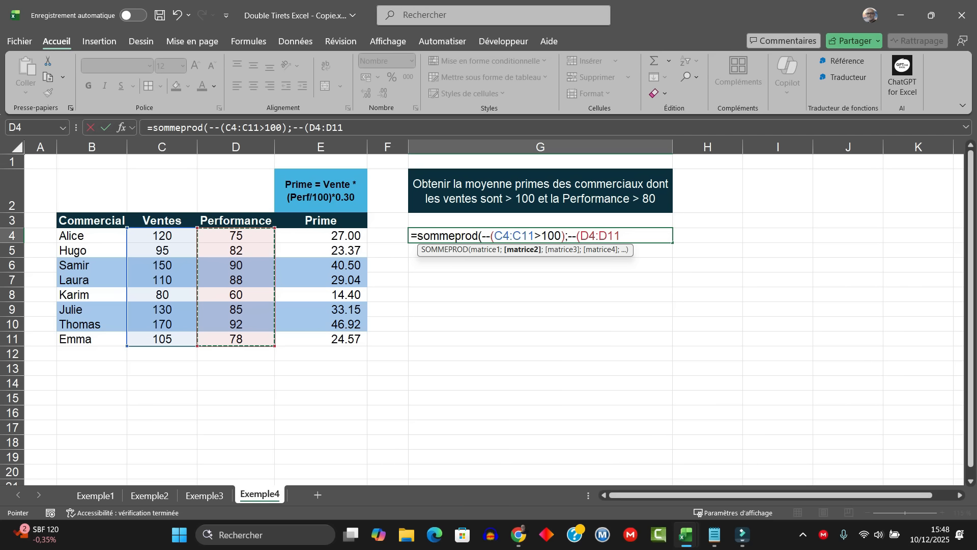
type(">80")
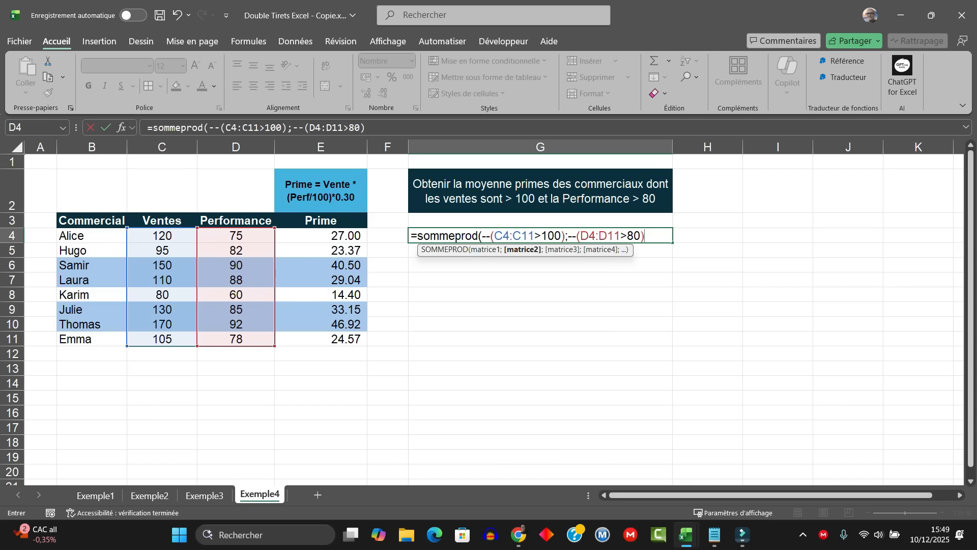
type(";")
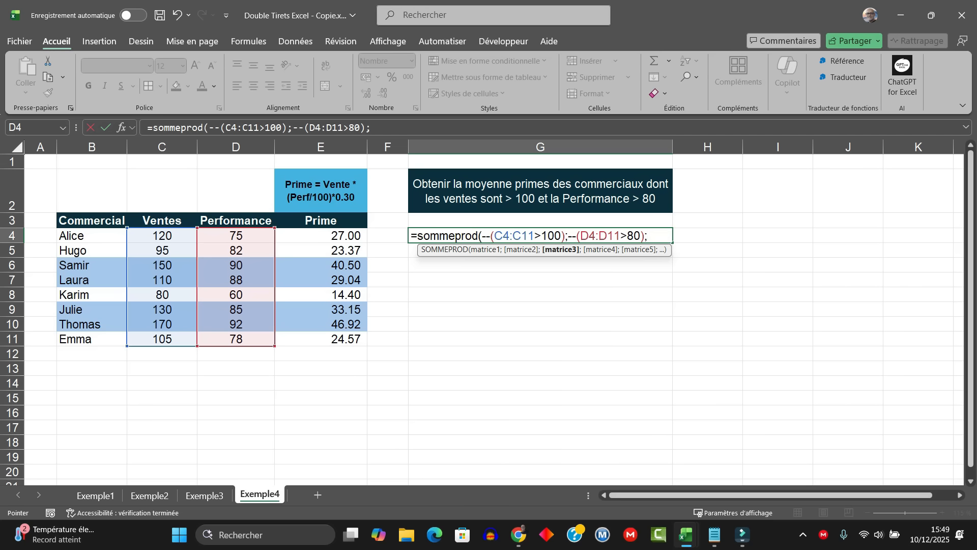
left_click_drag(352, 236, 363, 341)
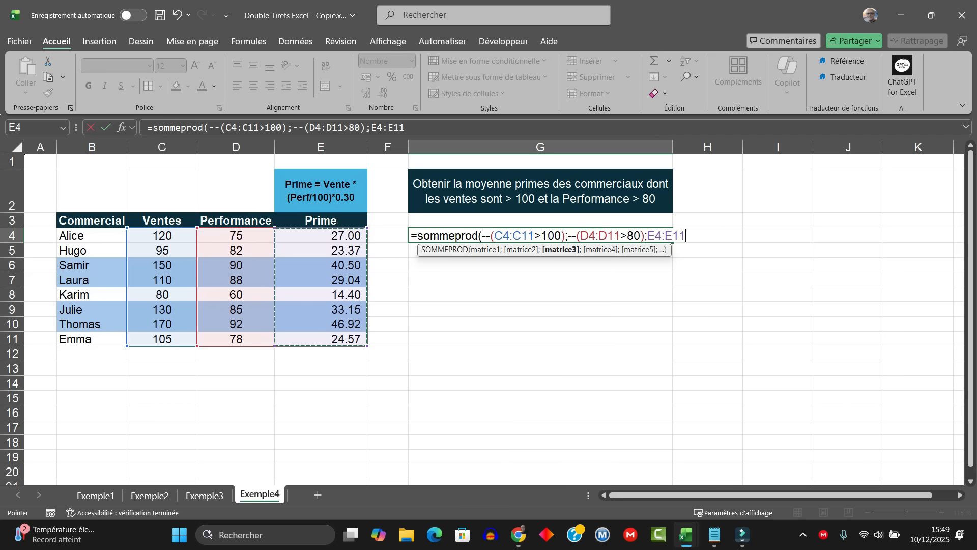
Close the SOMMEPROD in G4 and divide it by a SOMME starting with the Ventes condition: /somme(--(C4:C11>100)*--
type(")/")
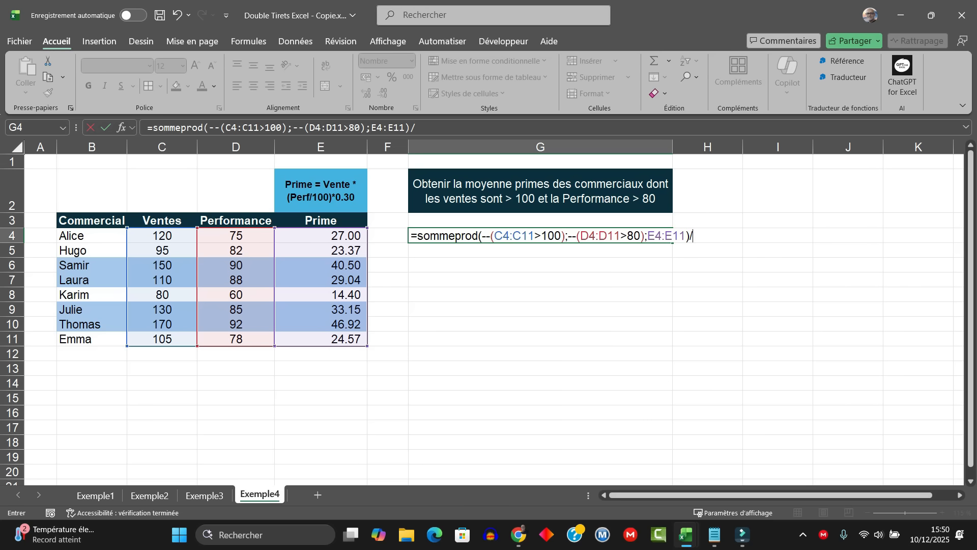
type("somme(")
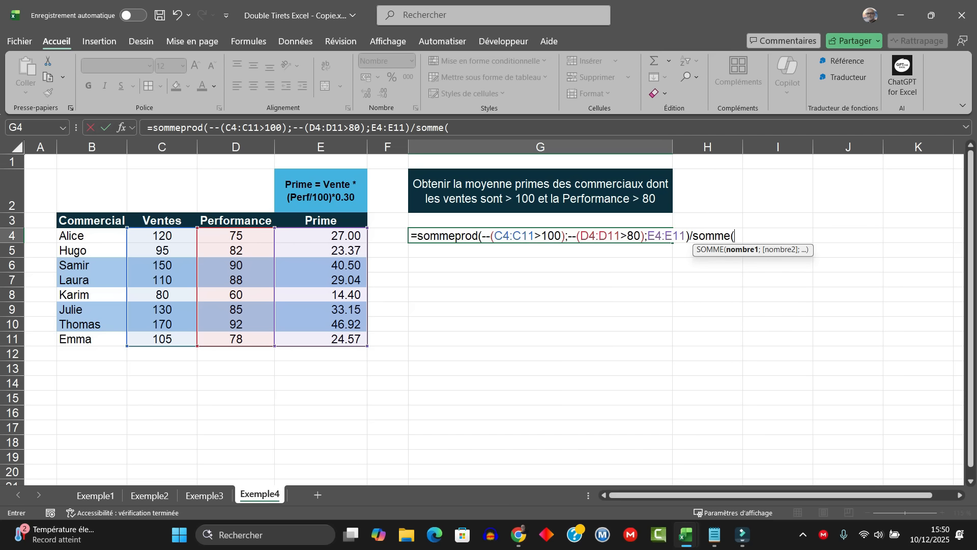
type("--(")
left_click_drag(183, 236, 193, 340)
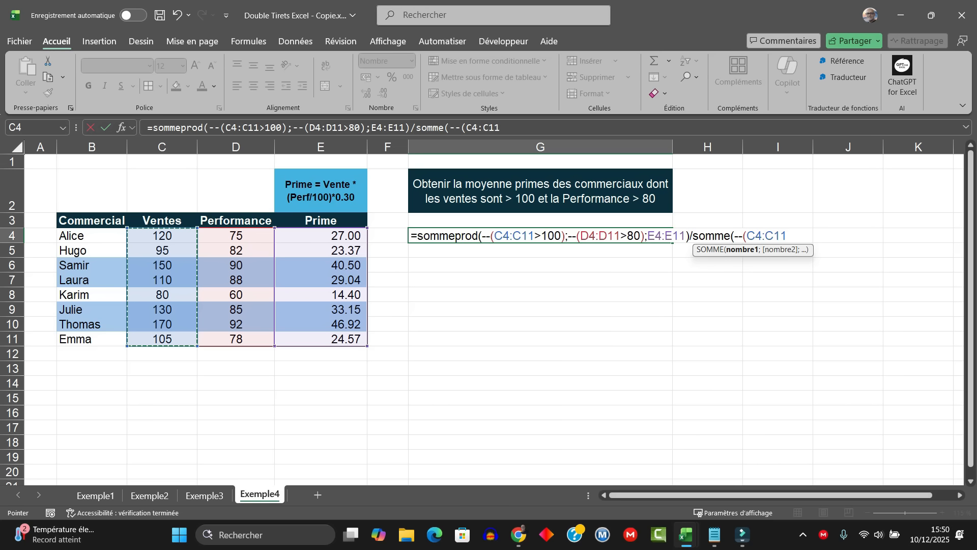
type(">")
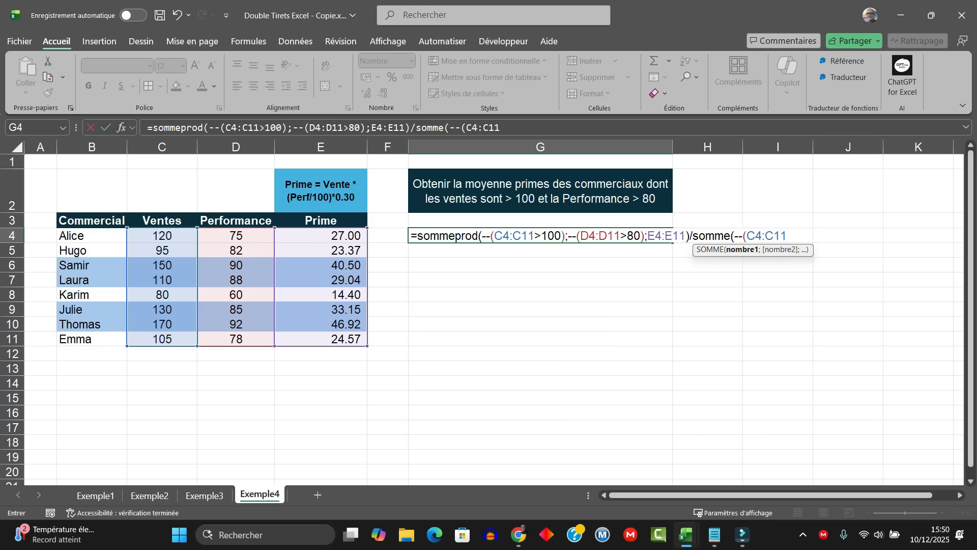
type(">100)*--")
Finish the SOMME divisor in G4 with the Performance condition (D4:D11>80) and enter the formula, keeping G4 selected
type("(")
left_click_drag(236, 235, 255, 339)
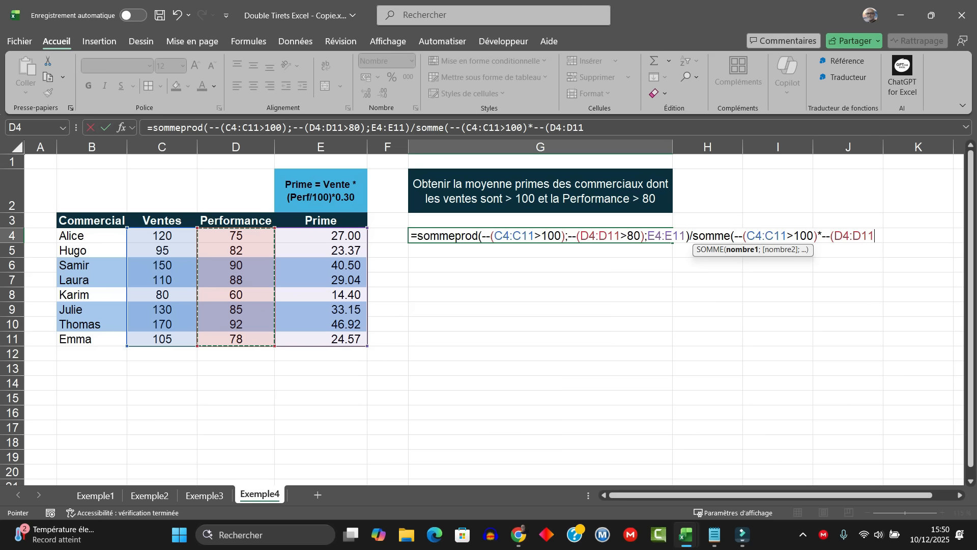
type(">80)")
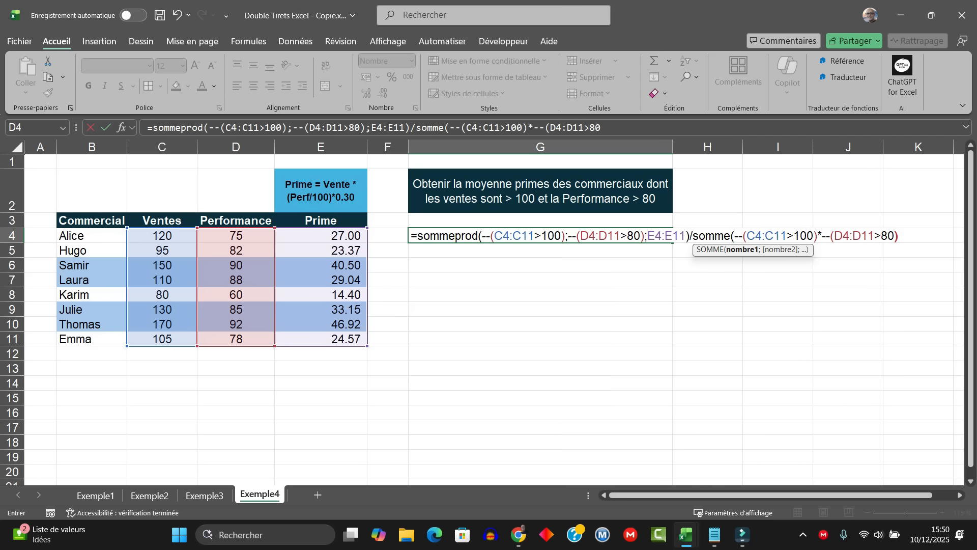
type(")")
key("ctrl+Return")
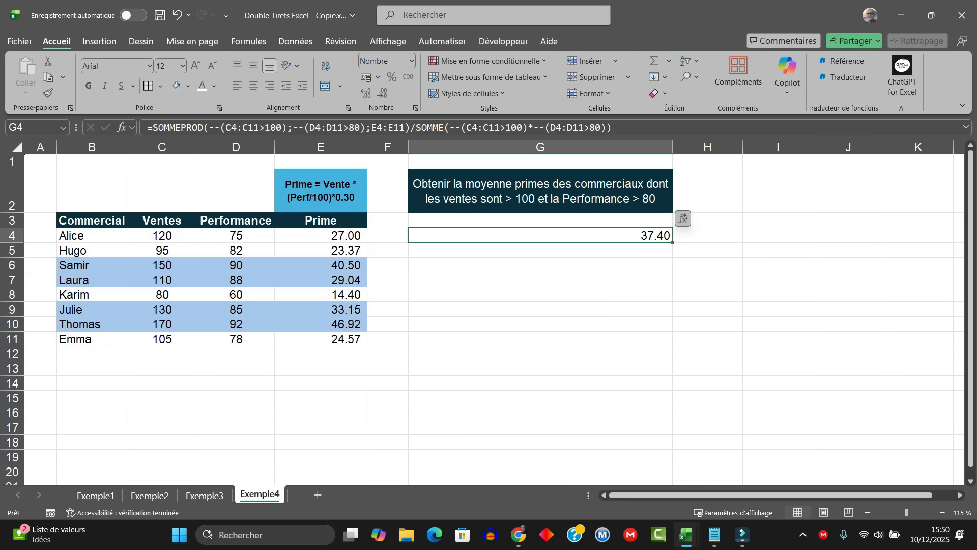
Enter a check formula in E13 averaging the highlighted primes with MOYENNE over E6:E7 and E9:E10
left_click(320, 368)
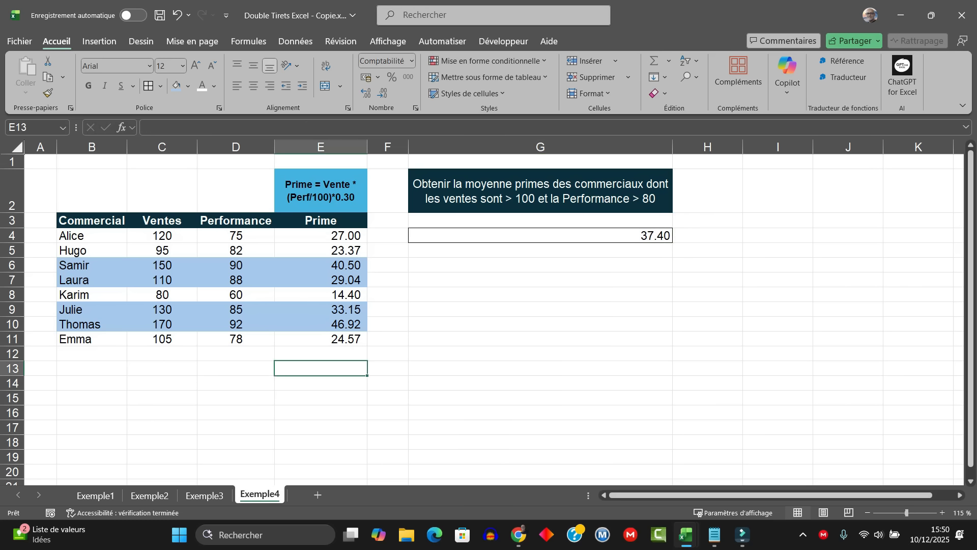
type("=moyenne(")
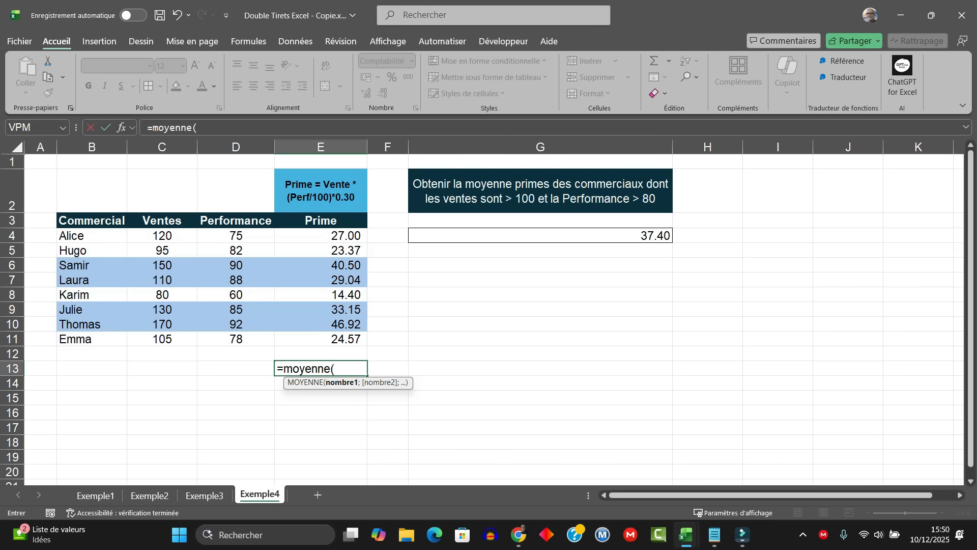
left_click_drag(321, 265, 321, 279)
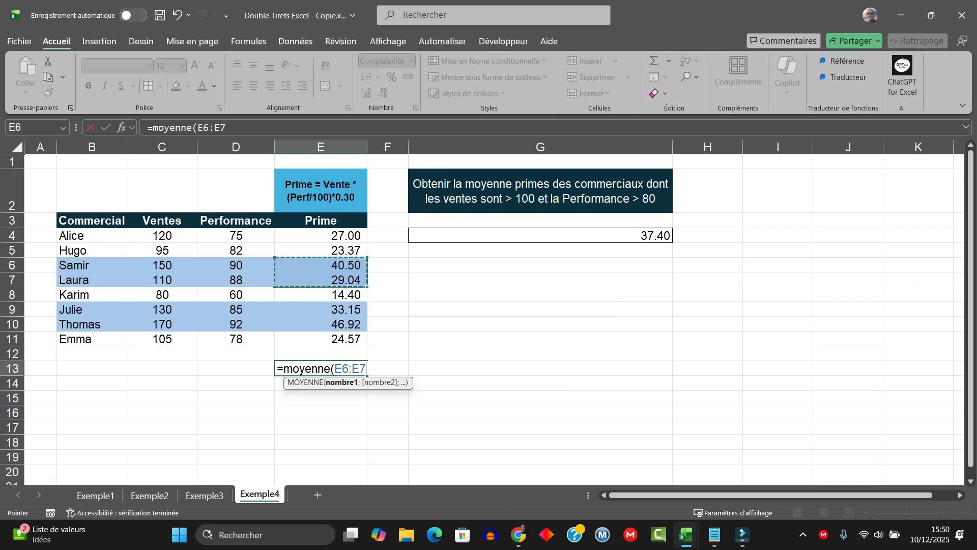
type(";")
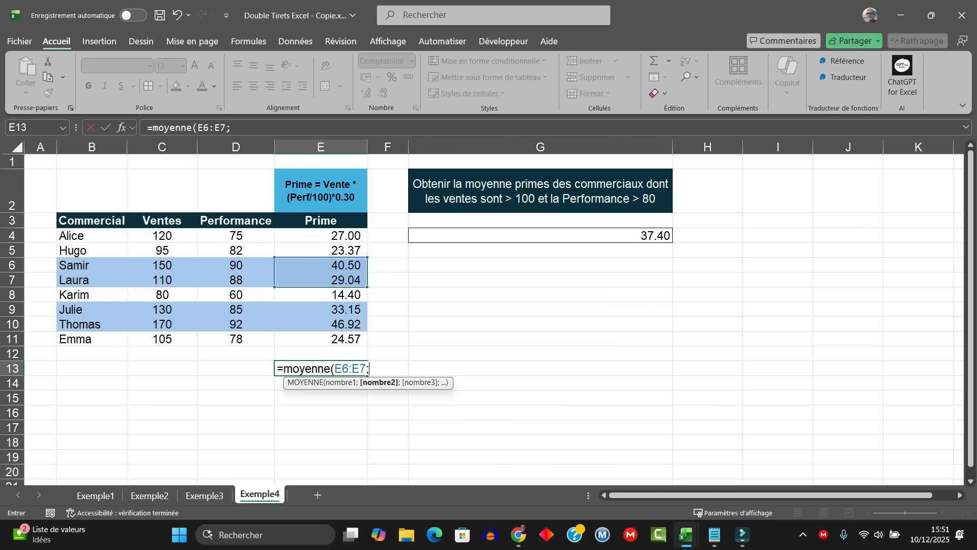
left_click_drag(320, 310, 320, 324)
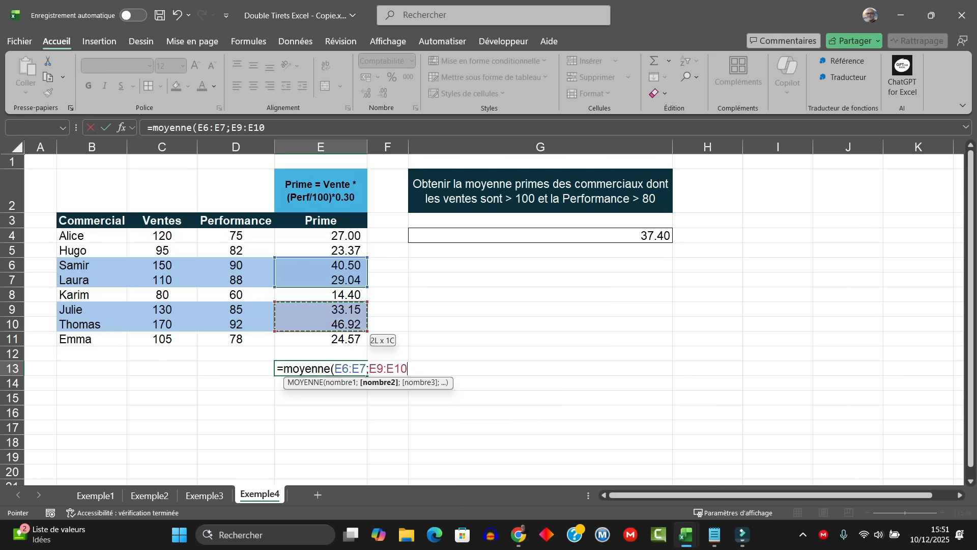
key("Return")
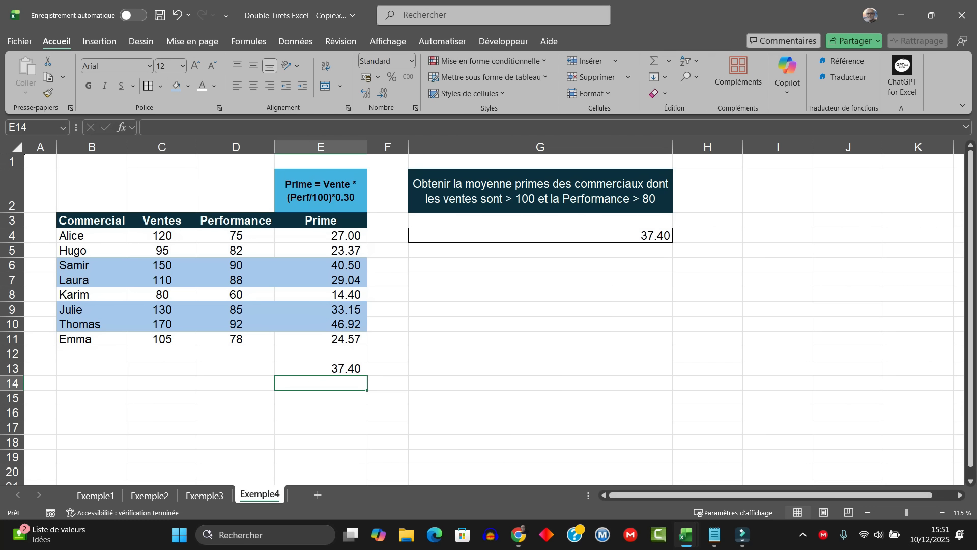